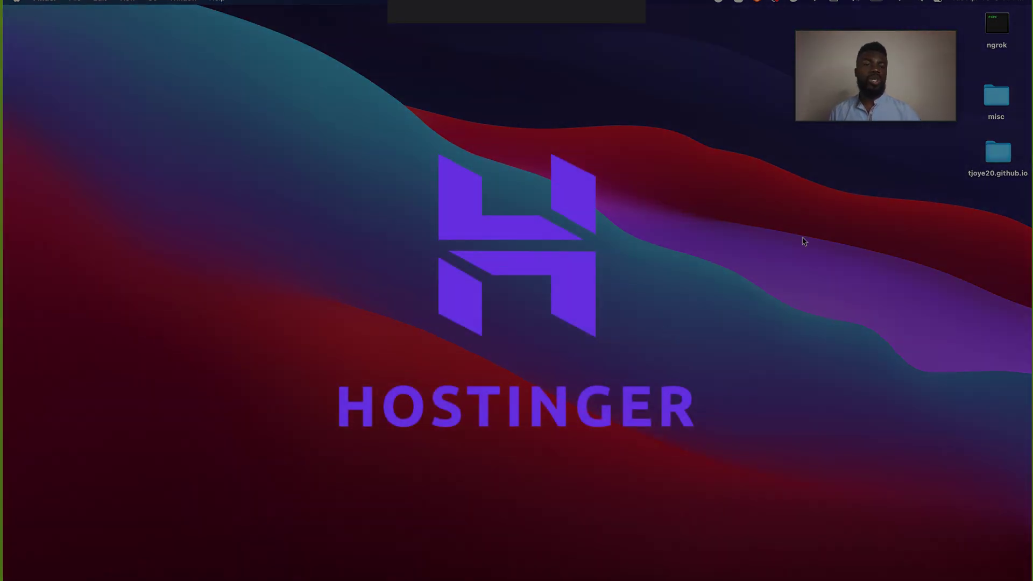
# Step: Open index.html from the tjoye20.github.io desktop folder in Chrome to view the ROOTS Technology site
pyautogui.click(993, 151)
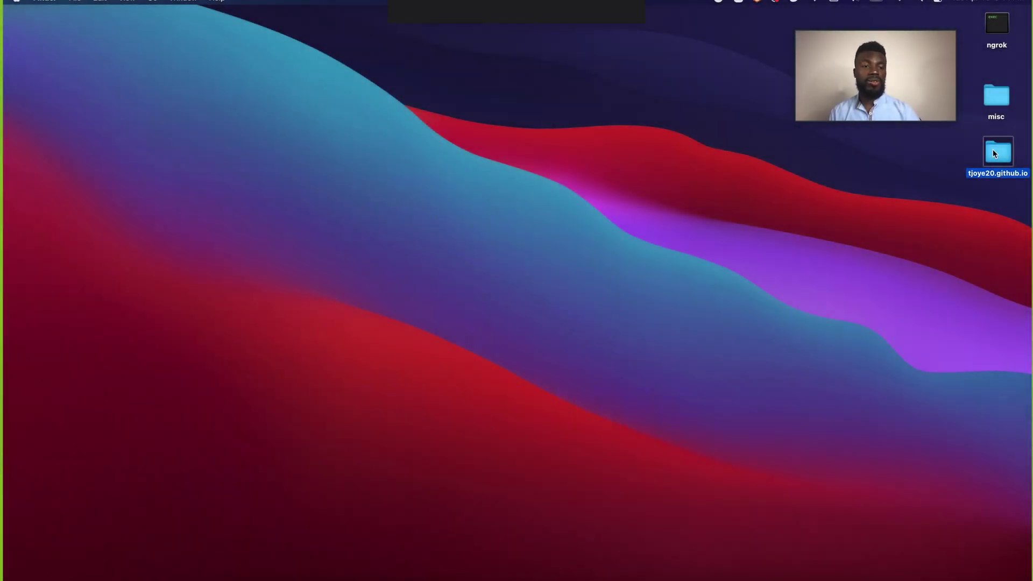
pyautogui.doubleClick(992, 151)
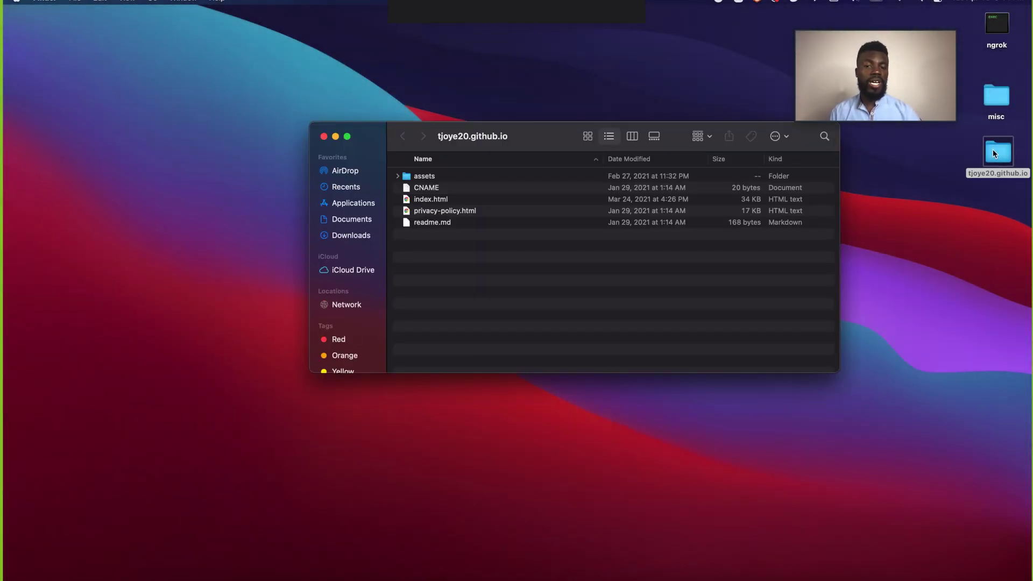
pyautogui.doubleClick(437, 200)
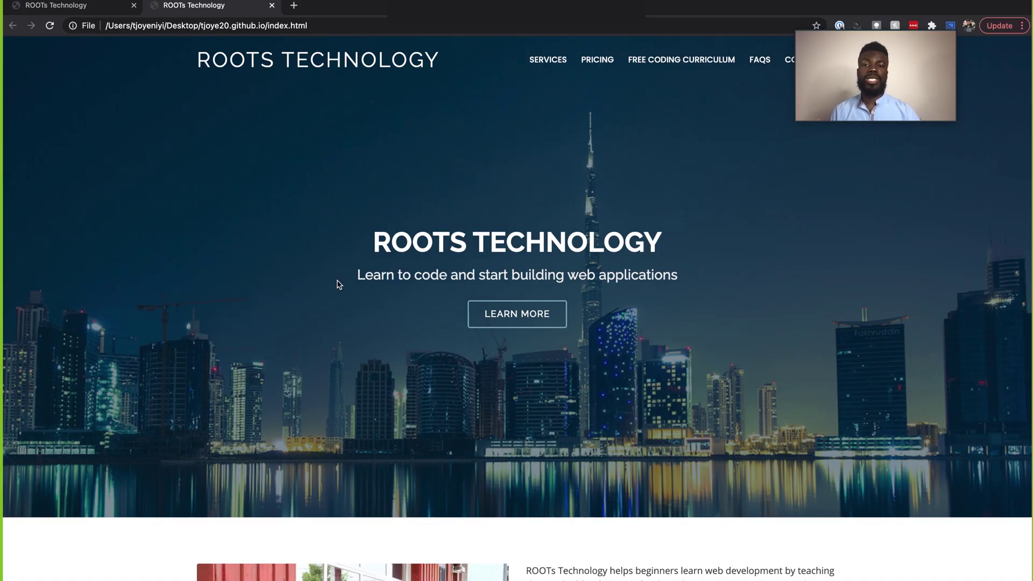
# Step: Scroll the local ROOTS Technology page, then load hostinger.com in the second tab
pyautogui.scroll(-5, 338, 283)
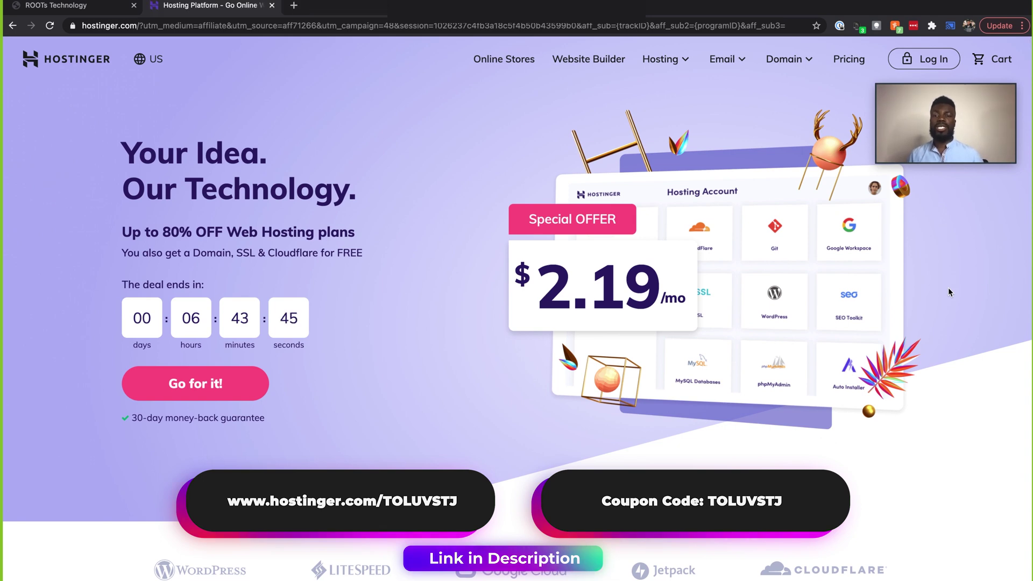
# Step: Scroll to the Single ($0.99), Premium ($2.19) and Business ($3.99) shared hosting plan cards
pyautogui.scroll(-4, 948, 292)
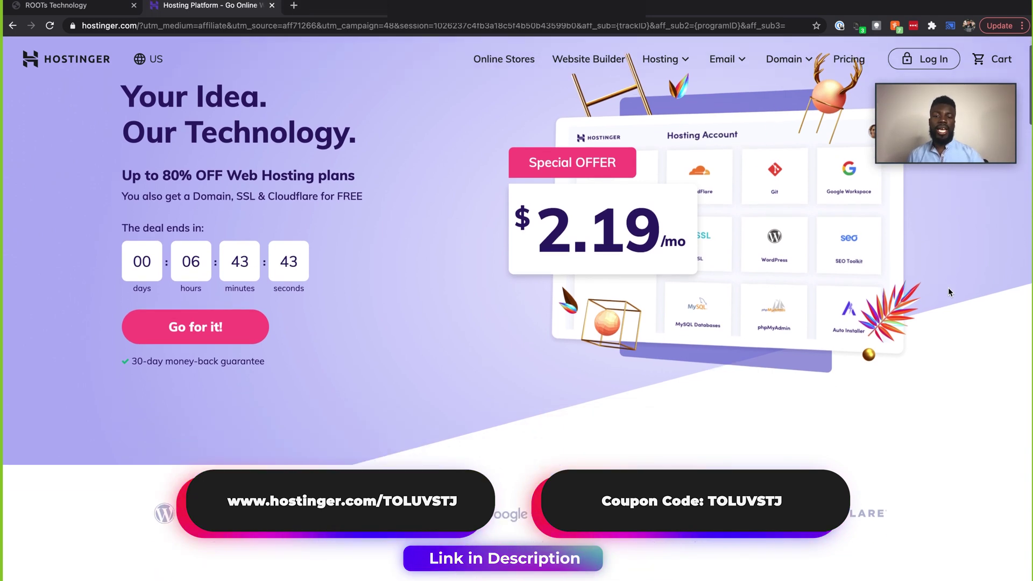
pyautogui.scroll(-6, 949, 292)
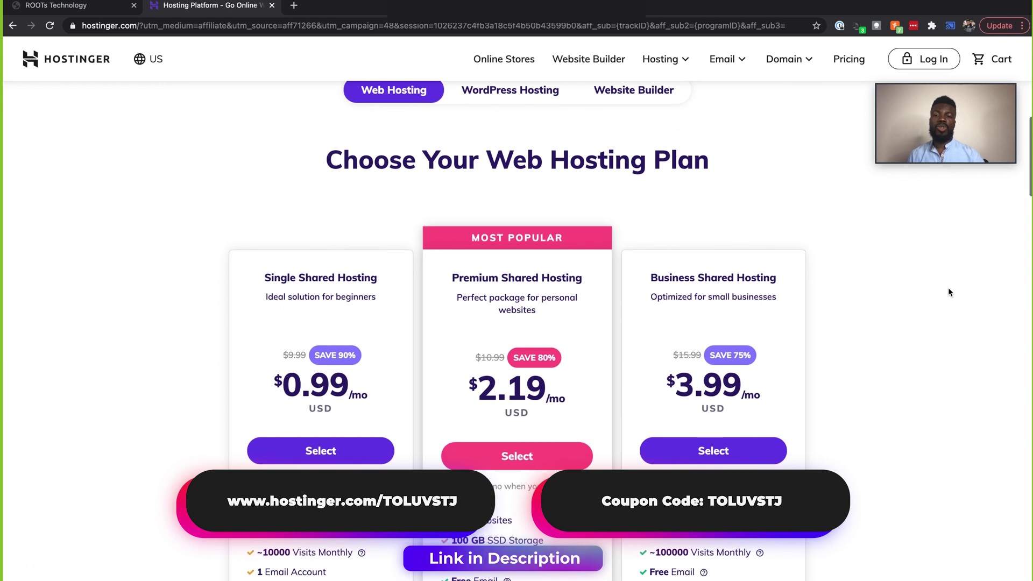
pyautogui.scroll(-1, 435, 204)
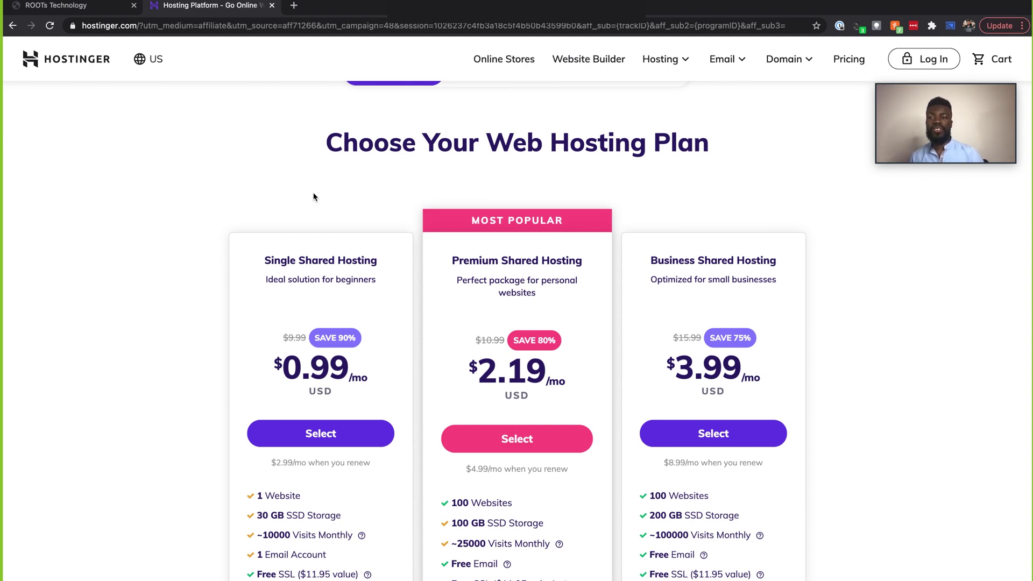
pyautogui.scroll(-2, 314, 197)
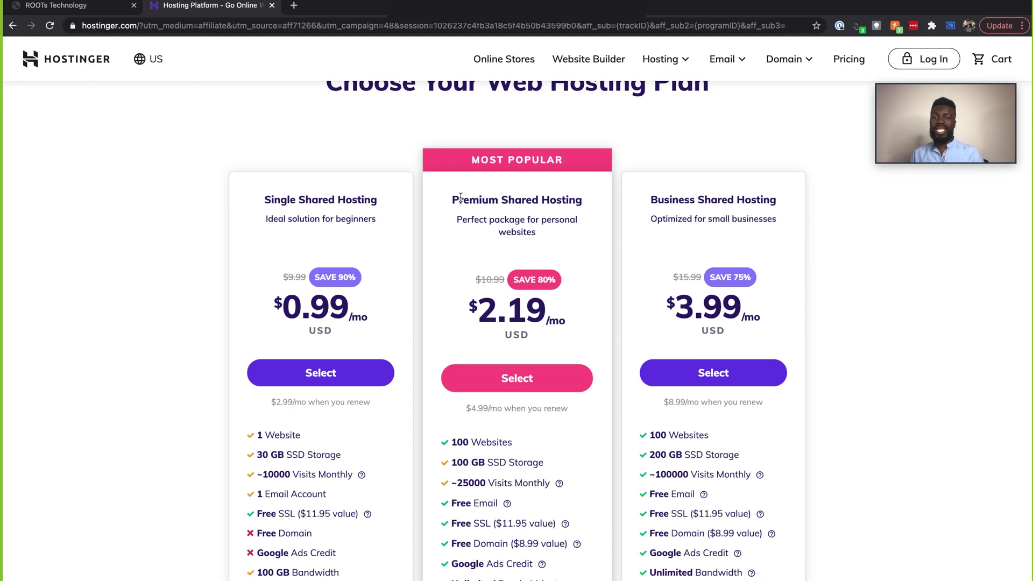
pyautogui.scroll(-2, 460, 197)
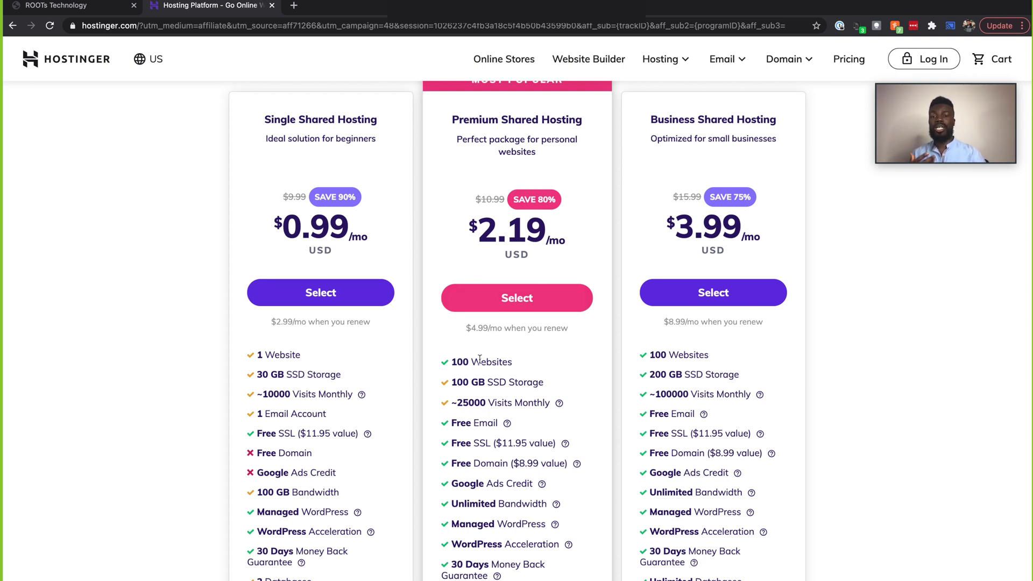
pyautogui.scroll(-1, 479, 358)
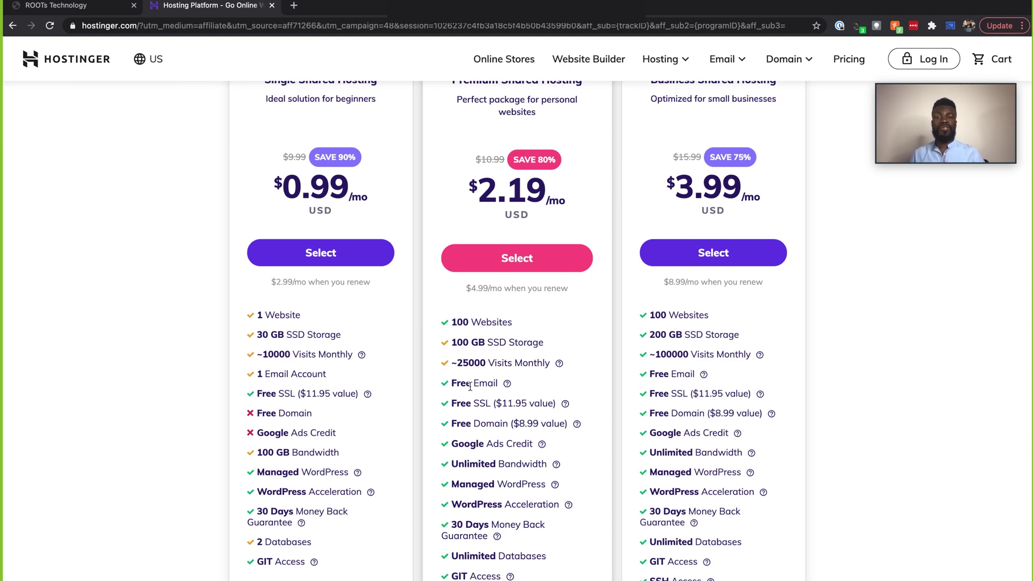
pyautogui.scroll(-3, 469, 386)
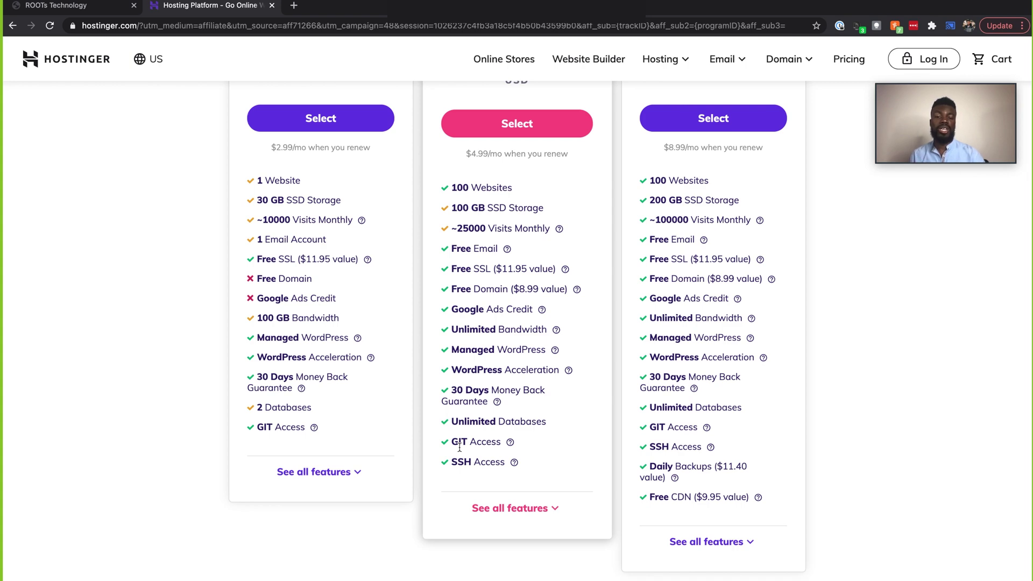
pyautogui.scroll(4, 459, 447)
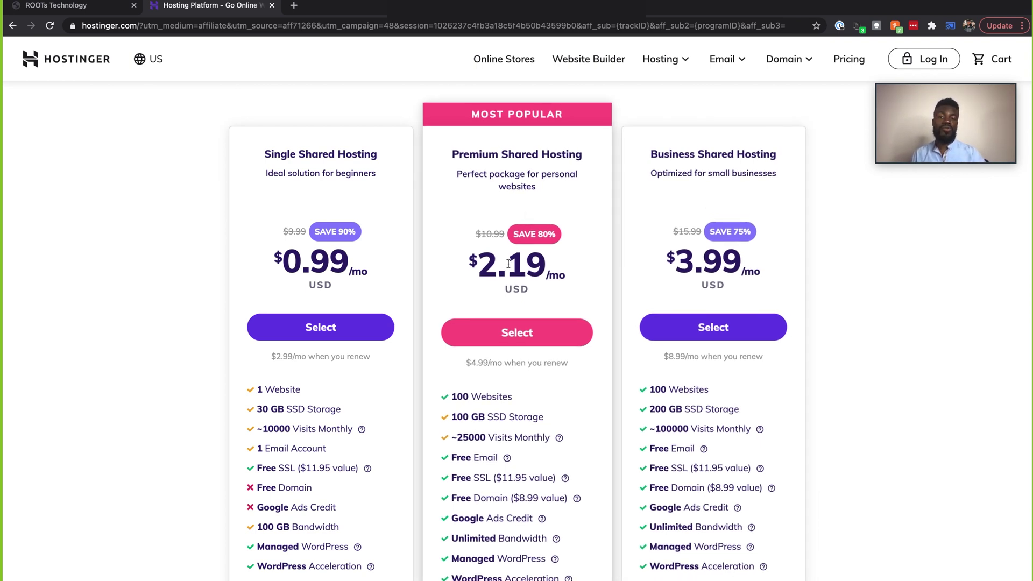
# Step: Add Premium Shared Hosting to the cart on the 48-month period, subtotal $105.12
pyautogui.click(526, 335)
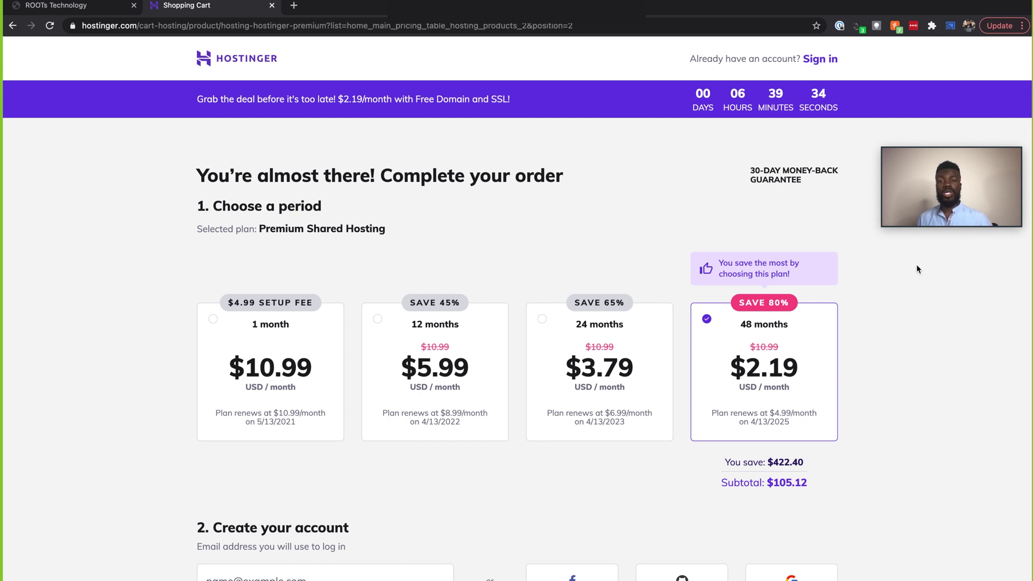
pyautogui.click(324, 350)
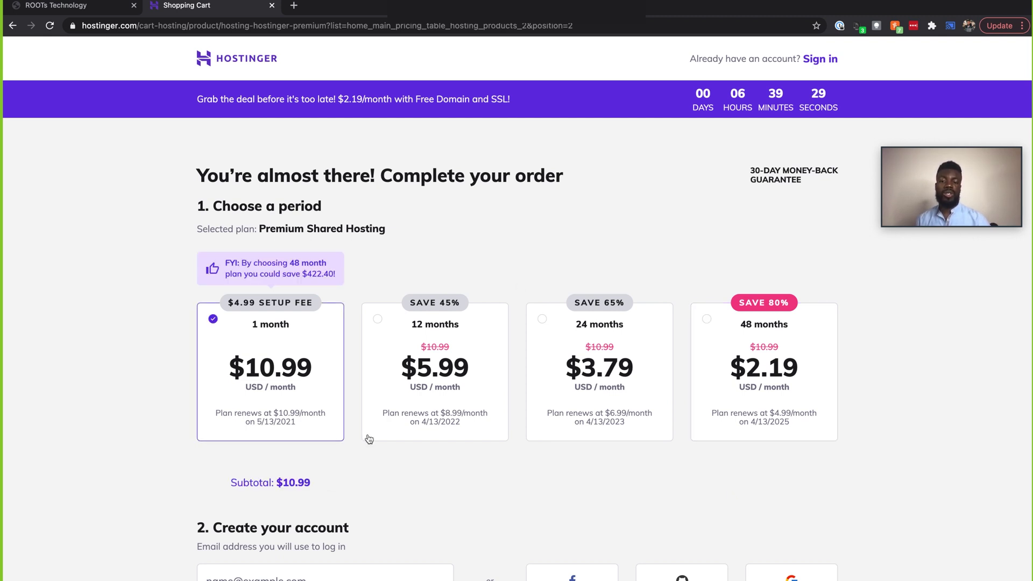
pyautogui.click(412, 372)
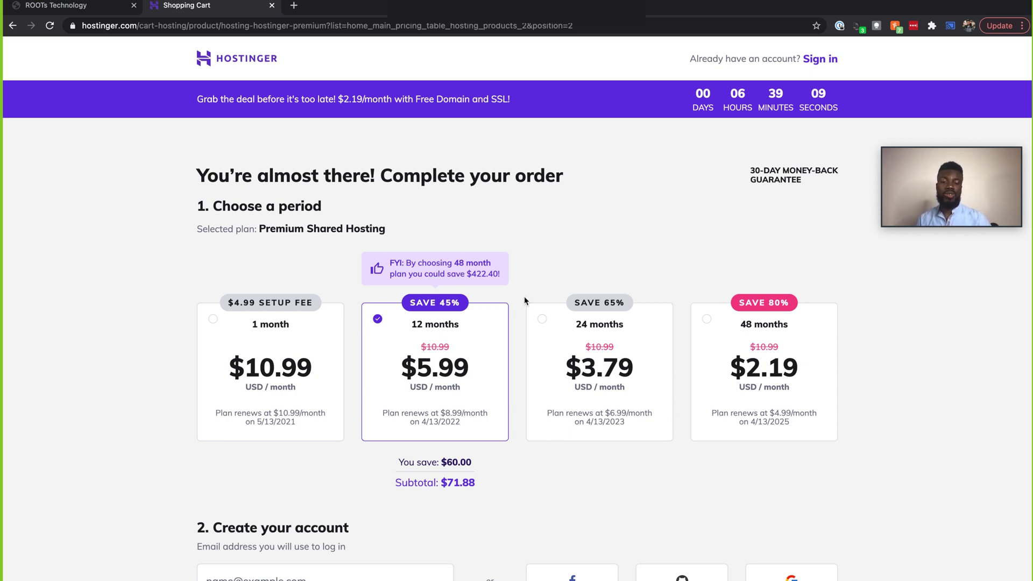
pyautogui.click(733, 329)
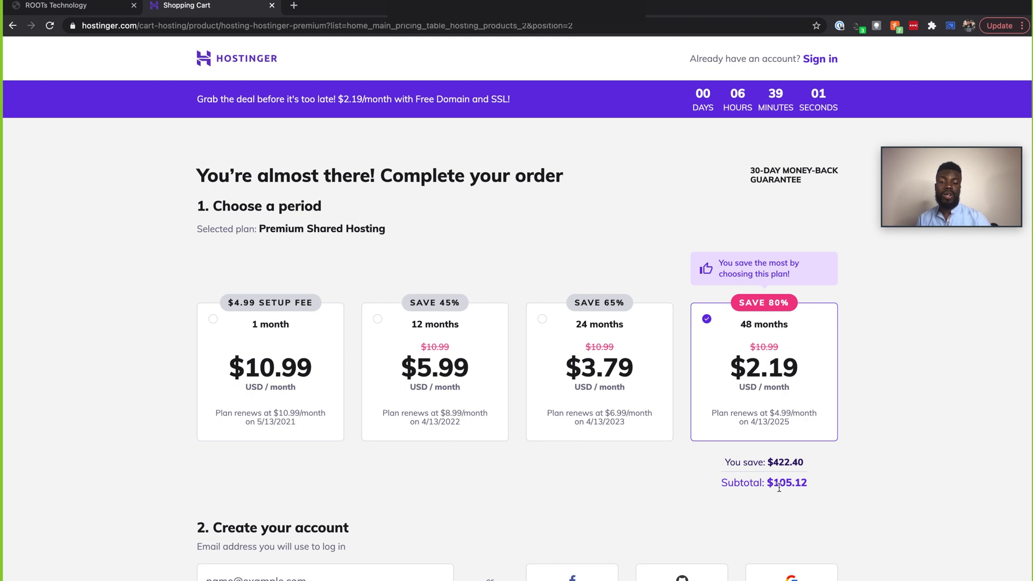
pyautogui.click(596, 344)
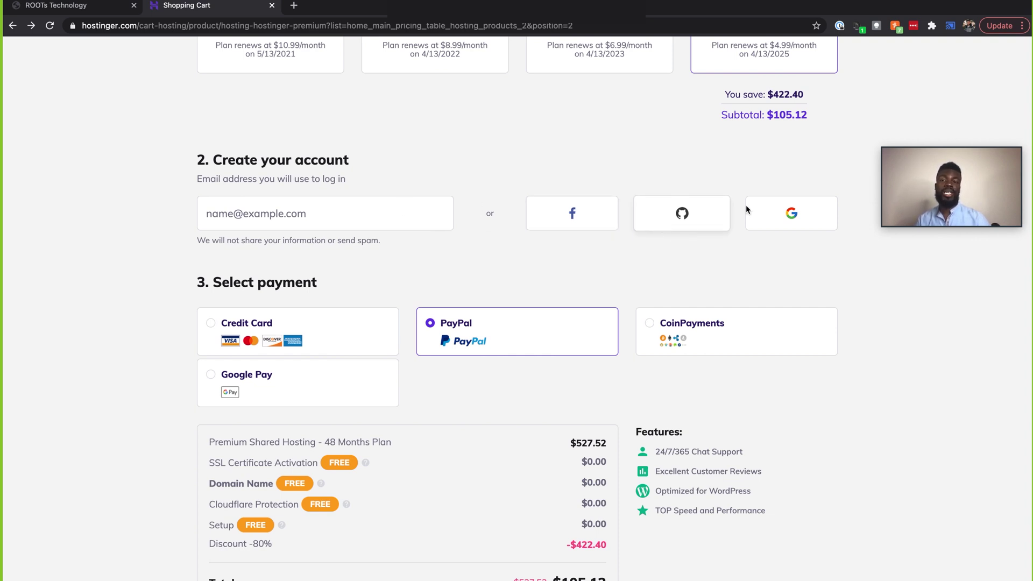
# Step: Fill the account e-mail from the browser's autofill suggestion and scroll to the order total
pyautogui.click(354, 215)
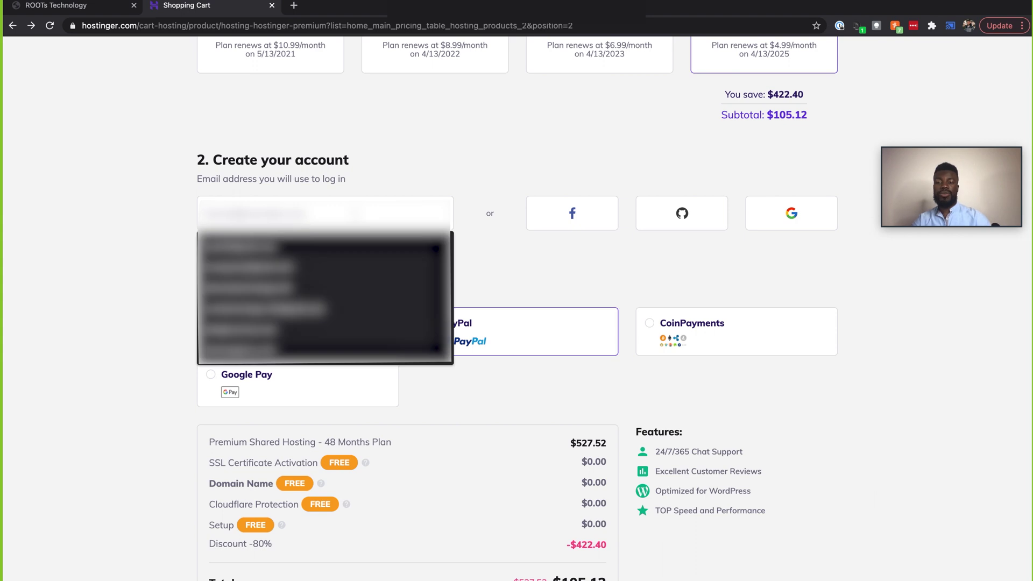
pyautogui.write('a')
pyautogui.press('Down')
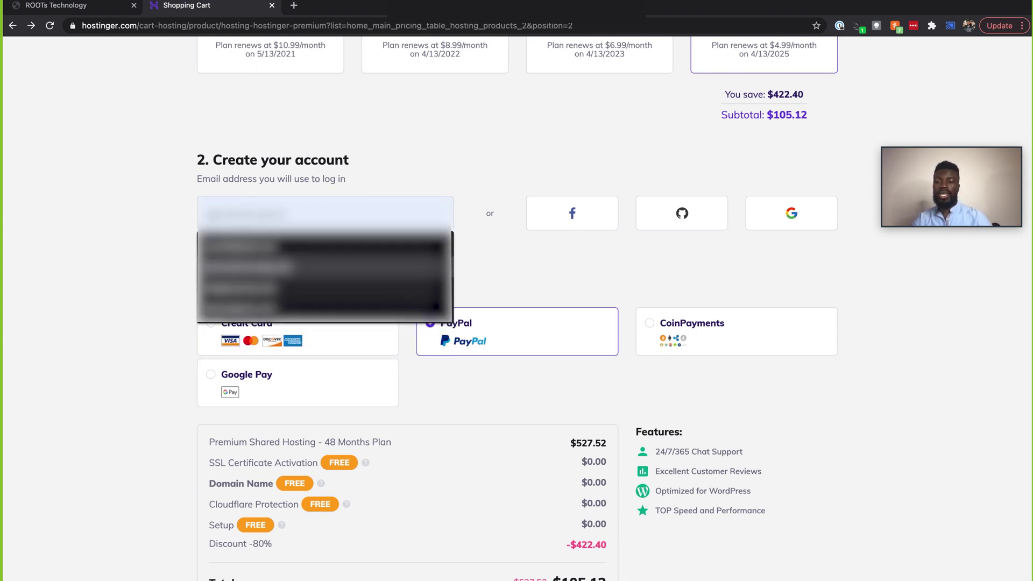
pyautogui.press('Return')
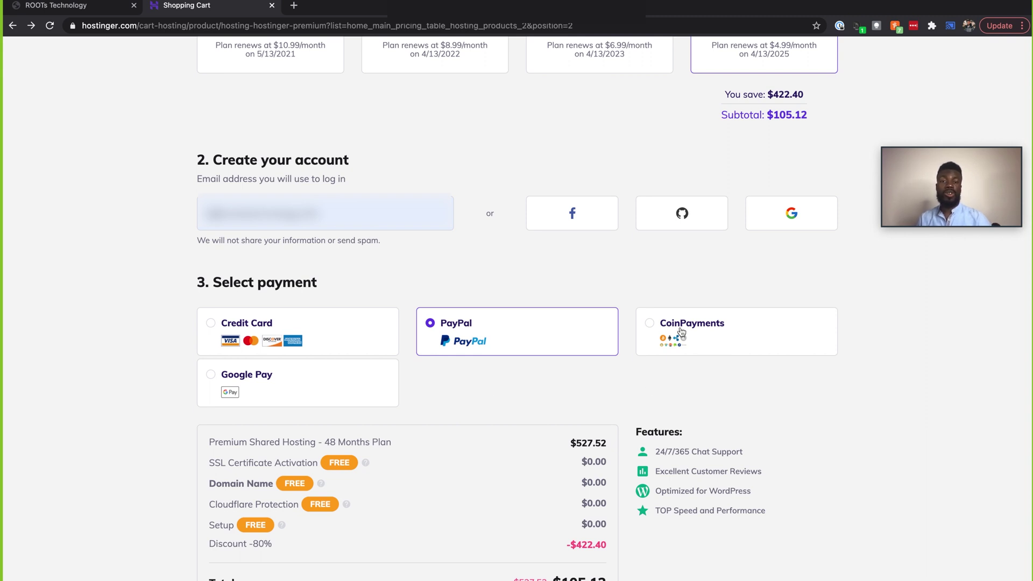
pyautogui.scroll(-3, 681, 332)
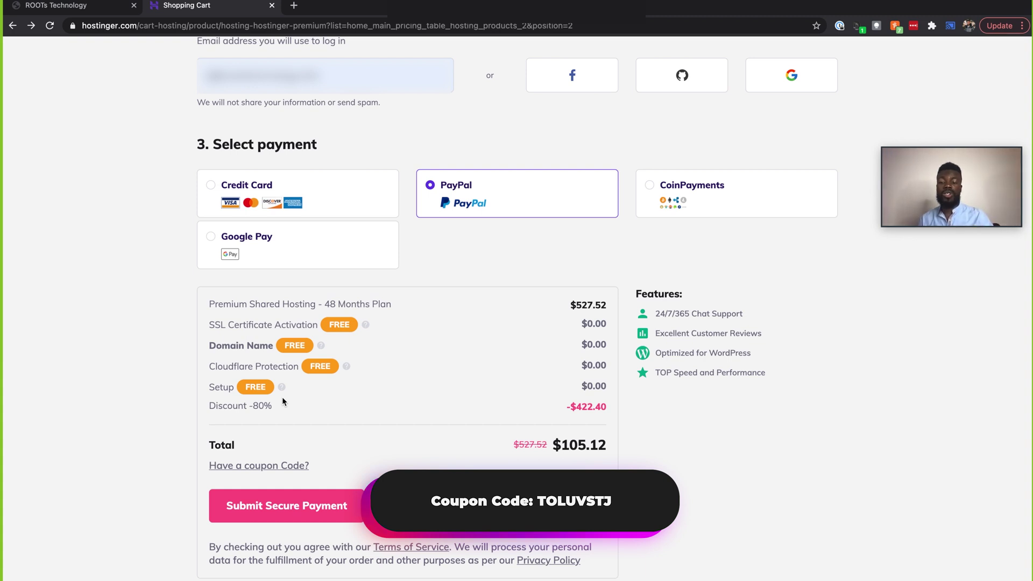
# Step: Apply the 80% discount coupon code to the Premium hosting order
pyautogui.click(283, 466)
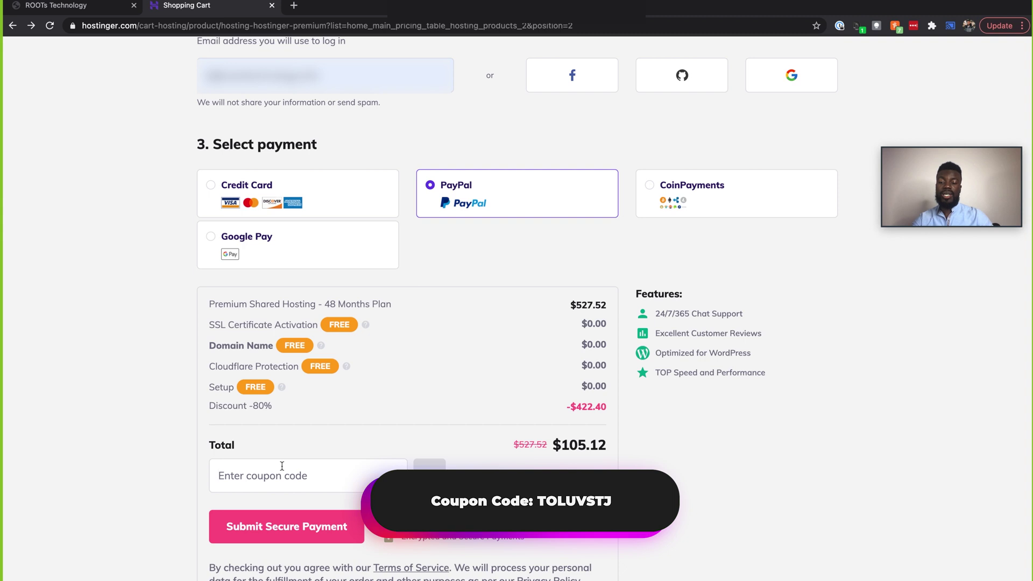
pyautogui.write('TOLUVST')
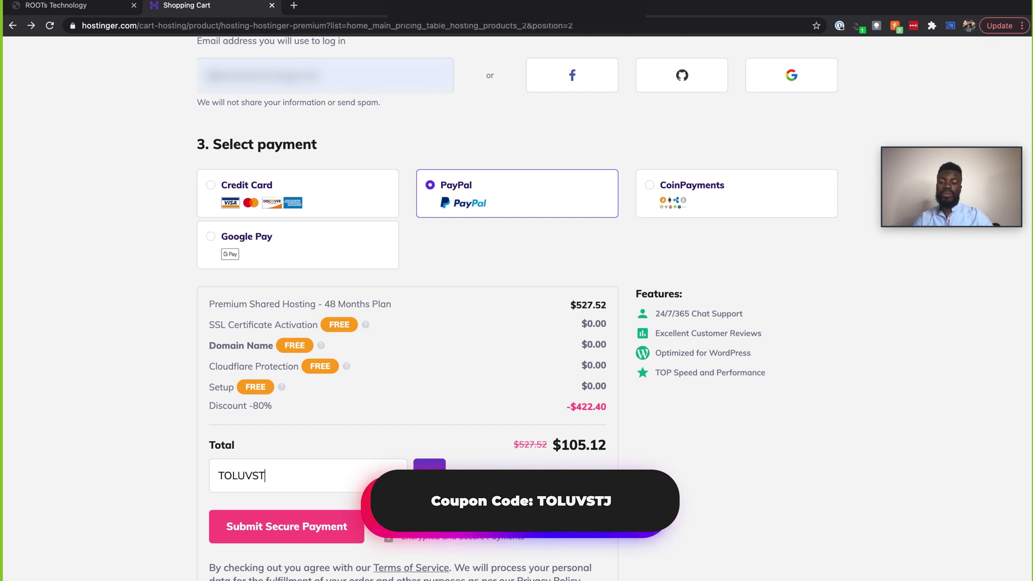
pyautogui.write('J')
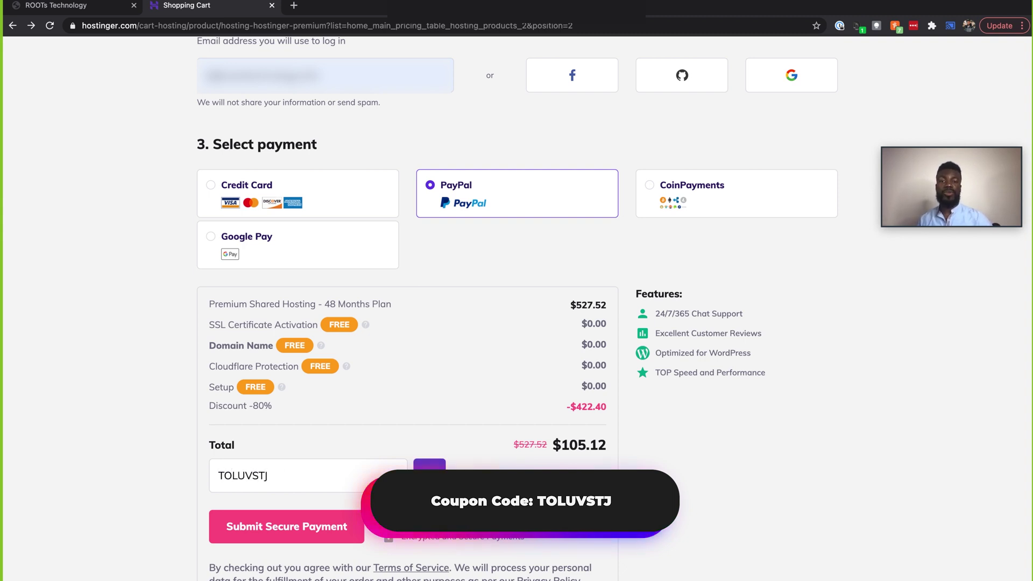
pyautogui.click(441, 470)
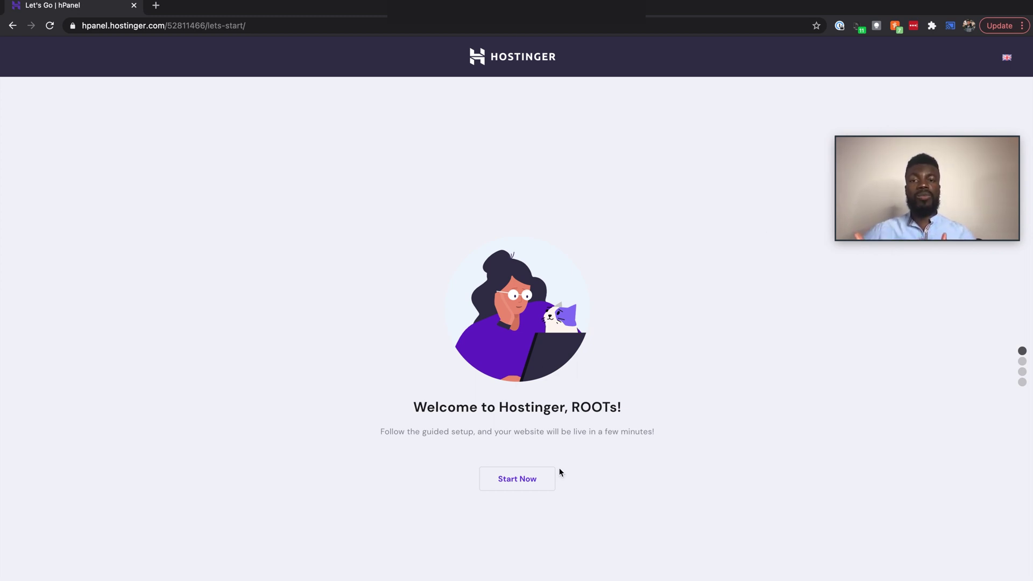
# Step: Begin guided setup and claim new-rootstechnology.online as the free domain after checking availability
pyautogui.click(519, 479)
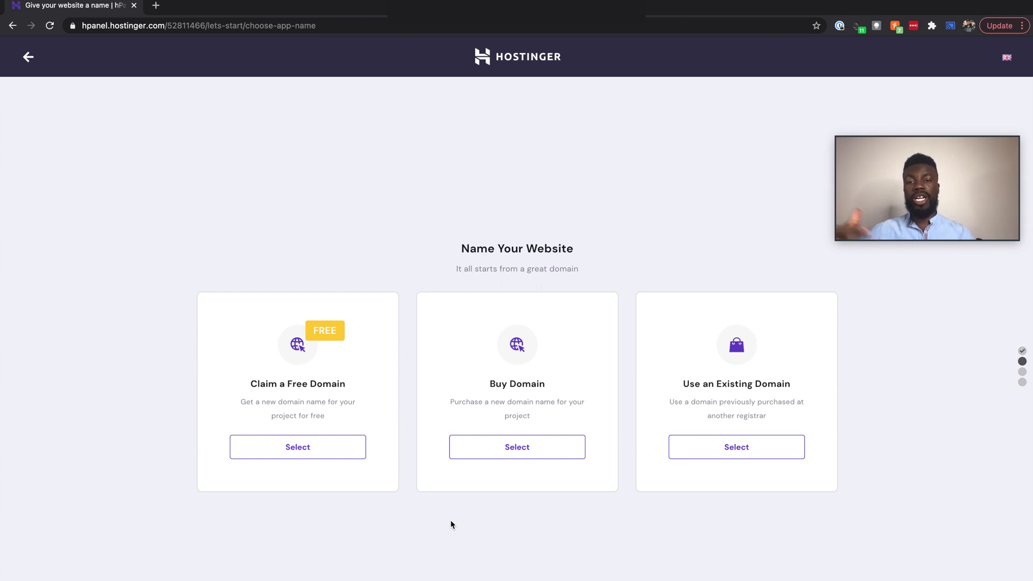
pyautogui.click(299, 448)
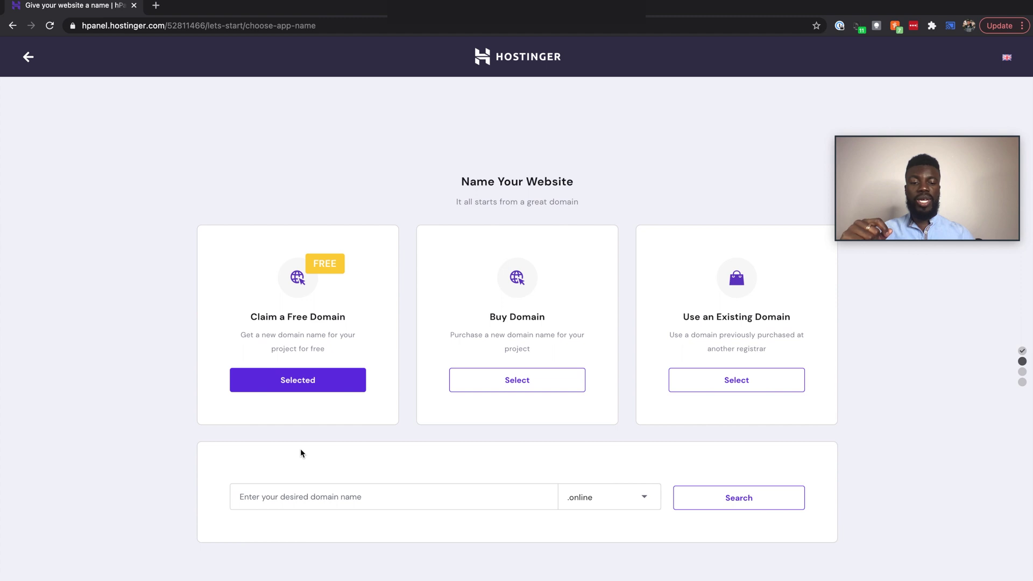
pyautogui.click(454, 493)
pyautogui.write('new-rootstechnology')
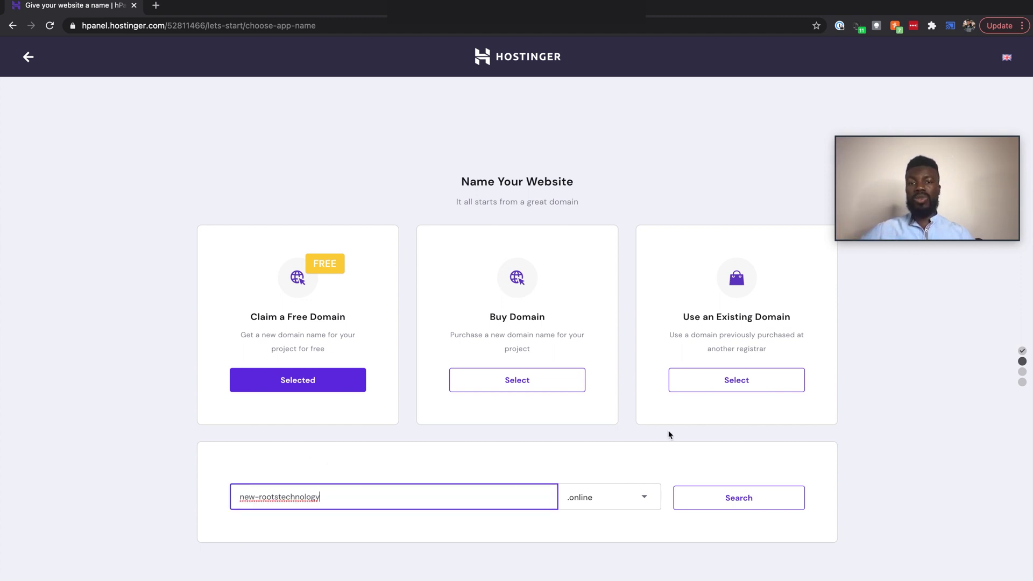
pyautogui.click(734, 498)
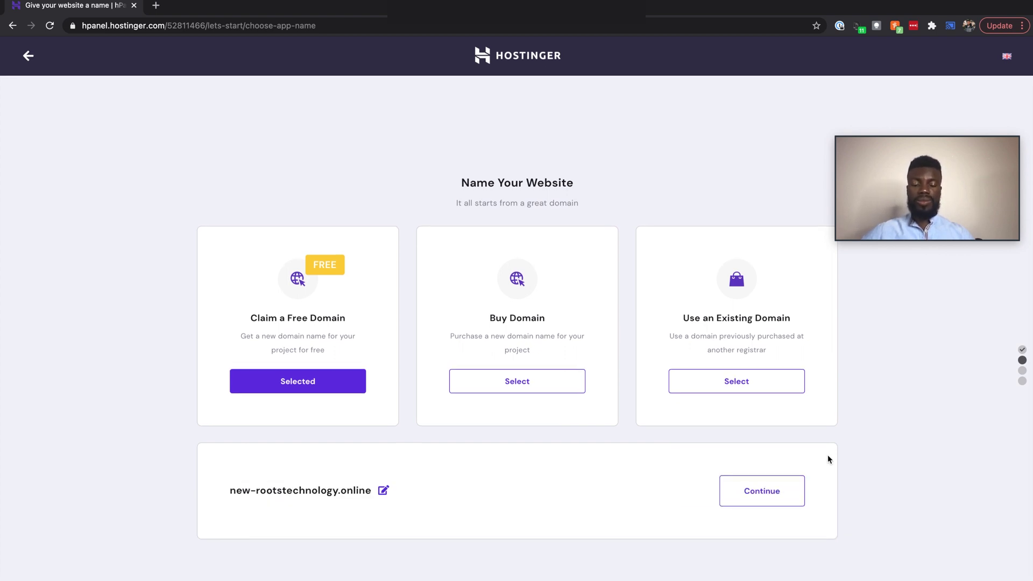
pyautogui.click(760, 496)
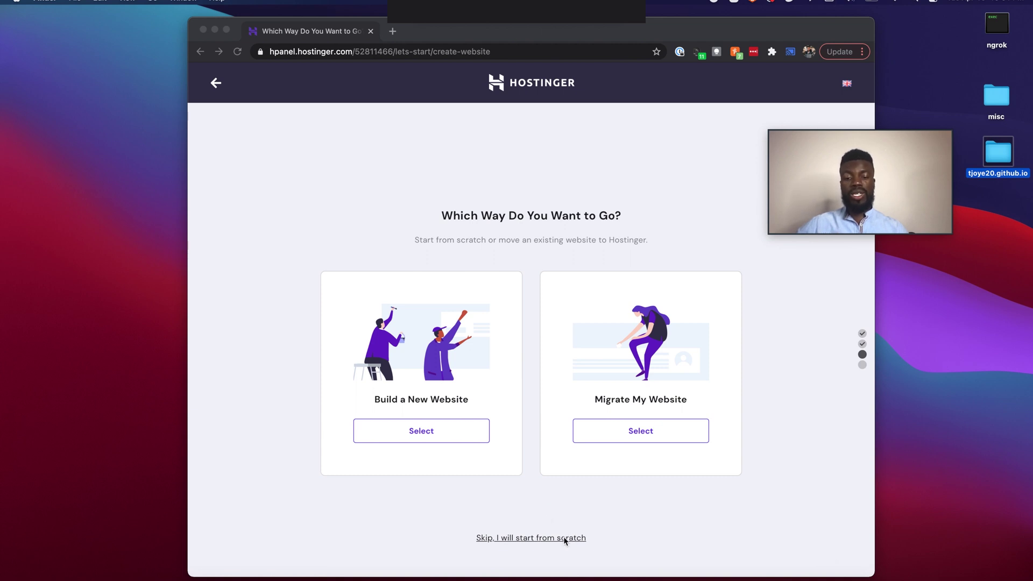
# Step: Start from scratch, set the website location to North America (USA), and finish setup
pyautogui.click(564, 538)
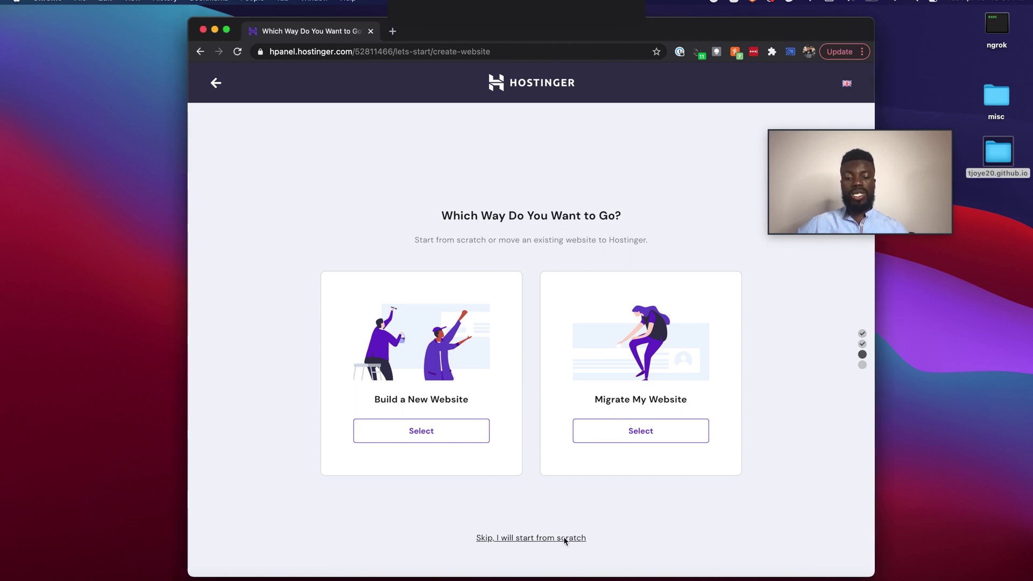
pyautogui.click(529, 537)
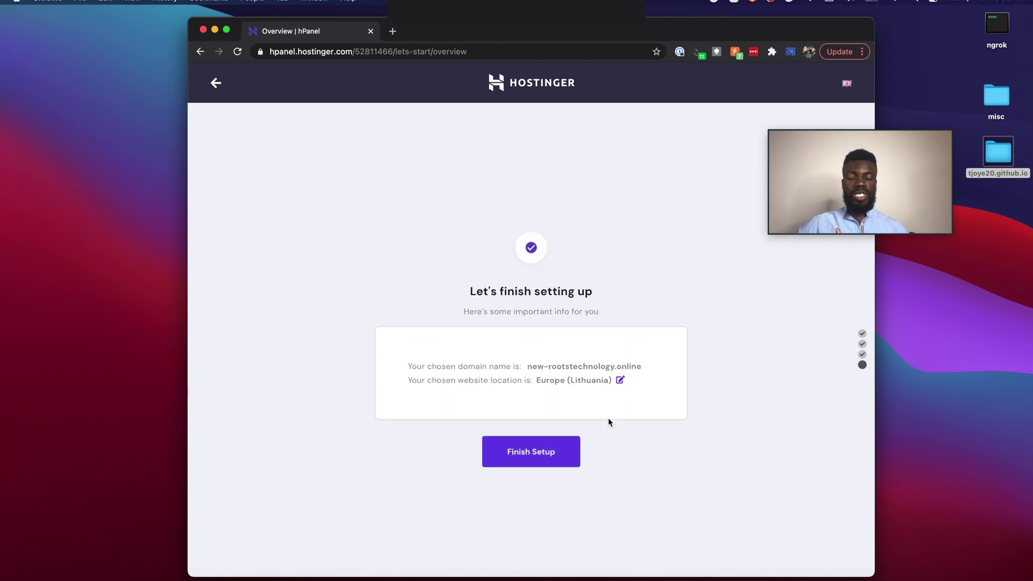
pyautogui.click(621, 380)
pyautogui.click(579, 324)
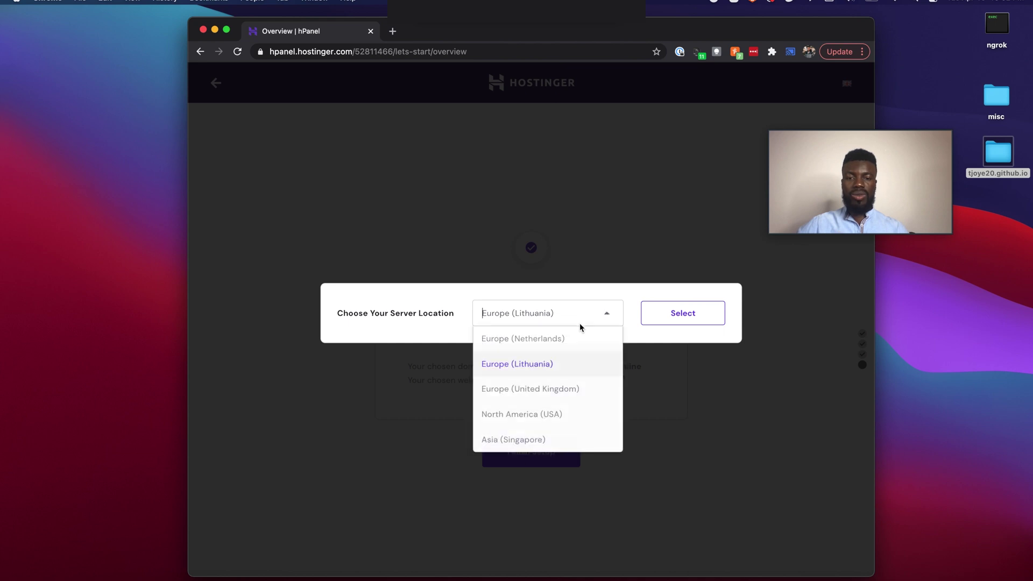
pyautogui.write('unit')
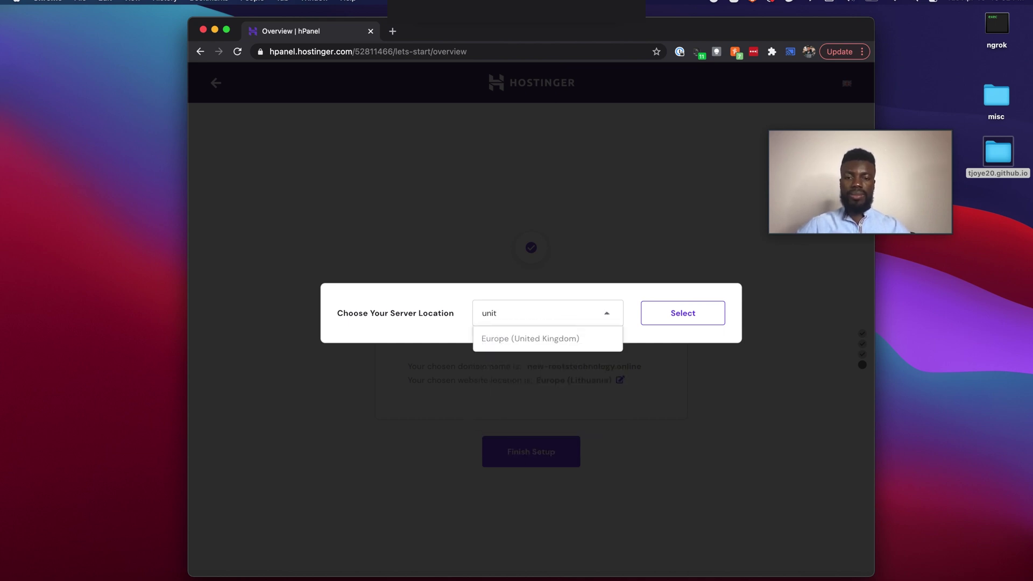
pyautogui.press('BackSpace')
pyautogui.press('BackSpace')
pyautogui.press('BackSpace')
pyautogui.press('BackSpace')
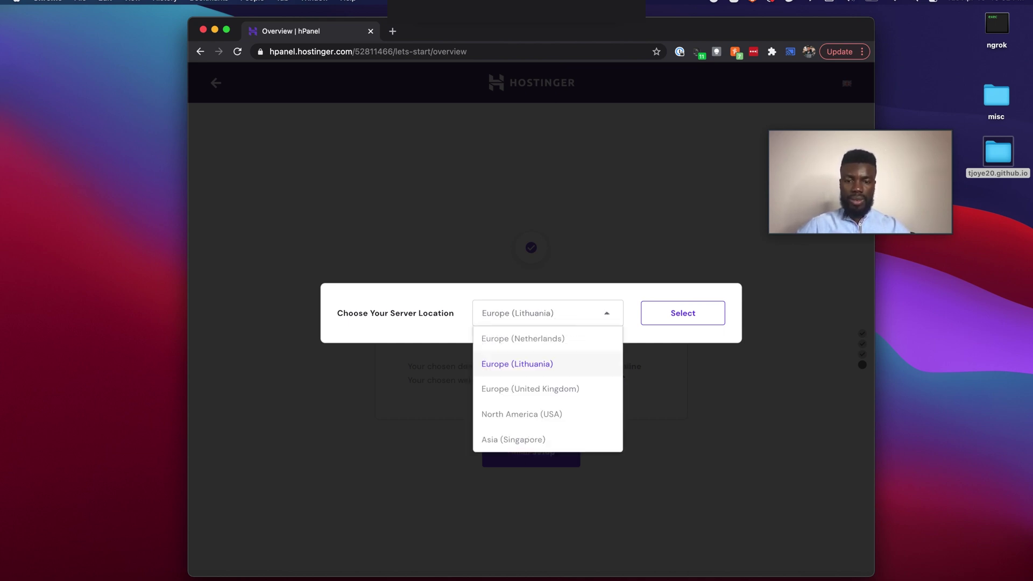
pyautogui.click(528, 418)
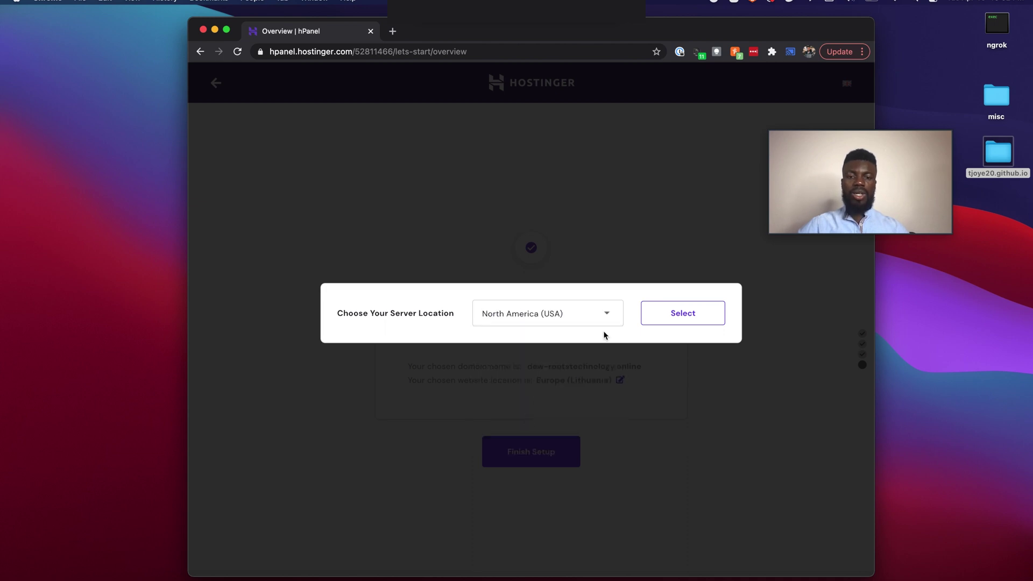
pyautogui.click(673, 320)
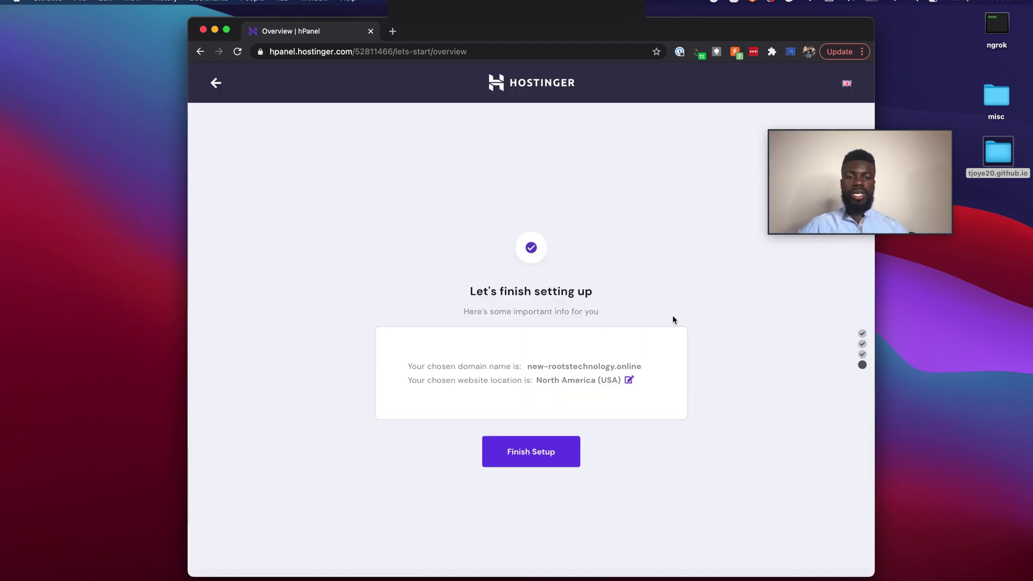
pyautogui.click(542, 452)
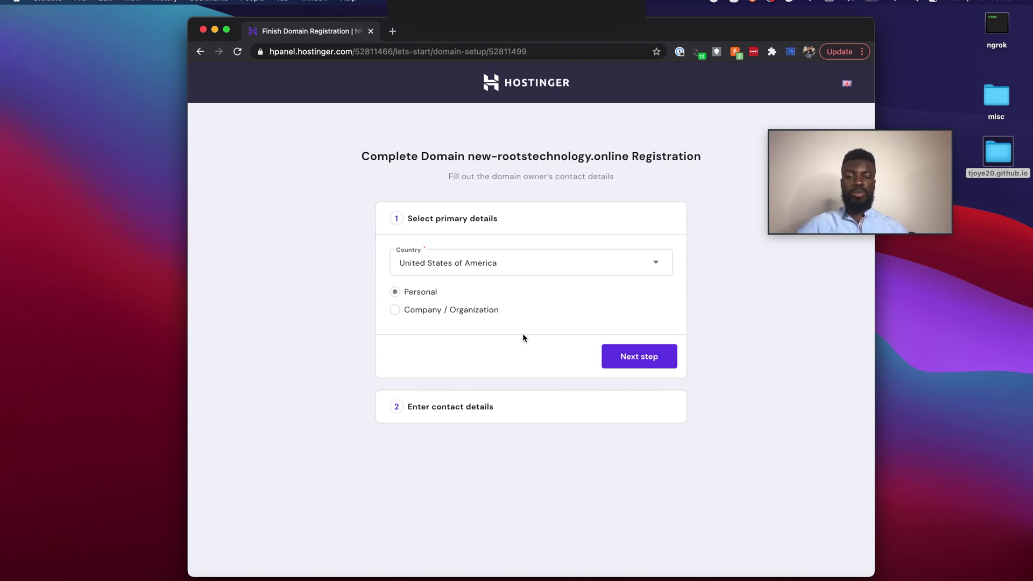
# Step: Submit the domain owner's details with country United States of America and Personal type
pyautogui.click(637, 357)
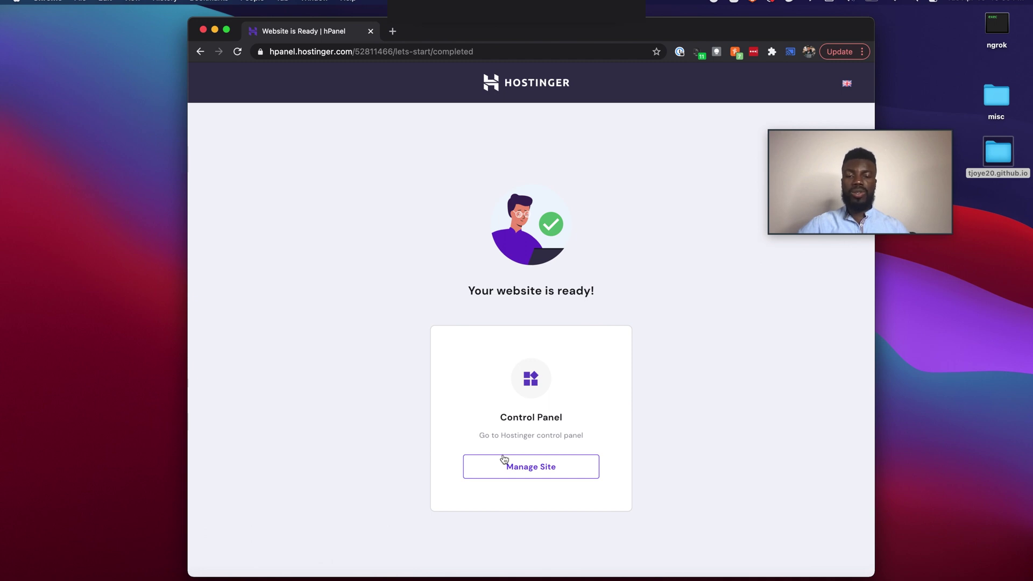
# Step: Open Manage Site for new-rootstechnology.online and scroll to the Advanced tools with Git
pyautogui.click(519, 472)
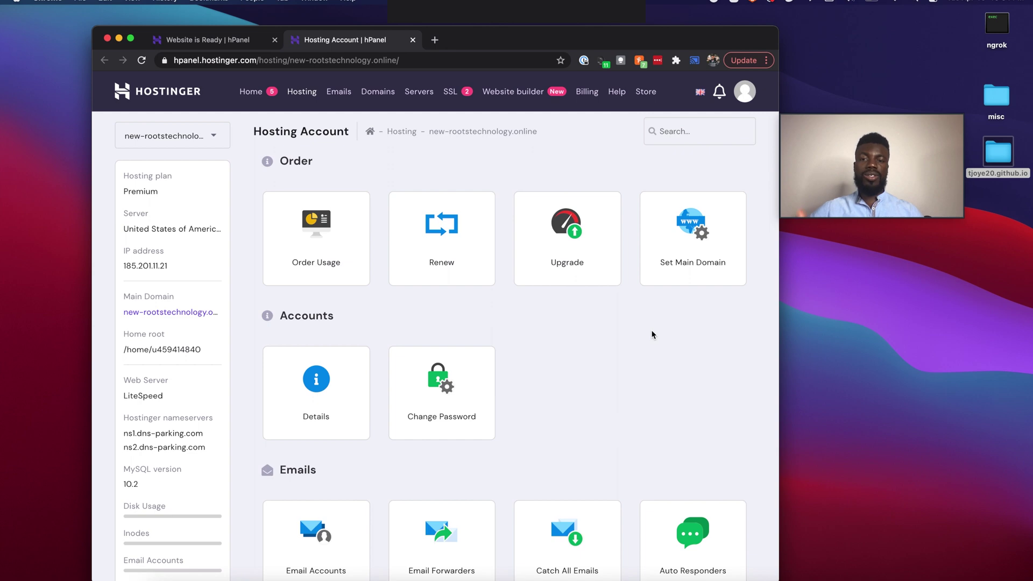
pyautogui.scroll(-15, 652, 334)
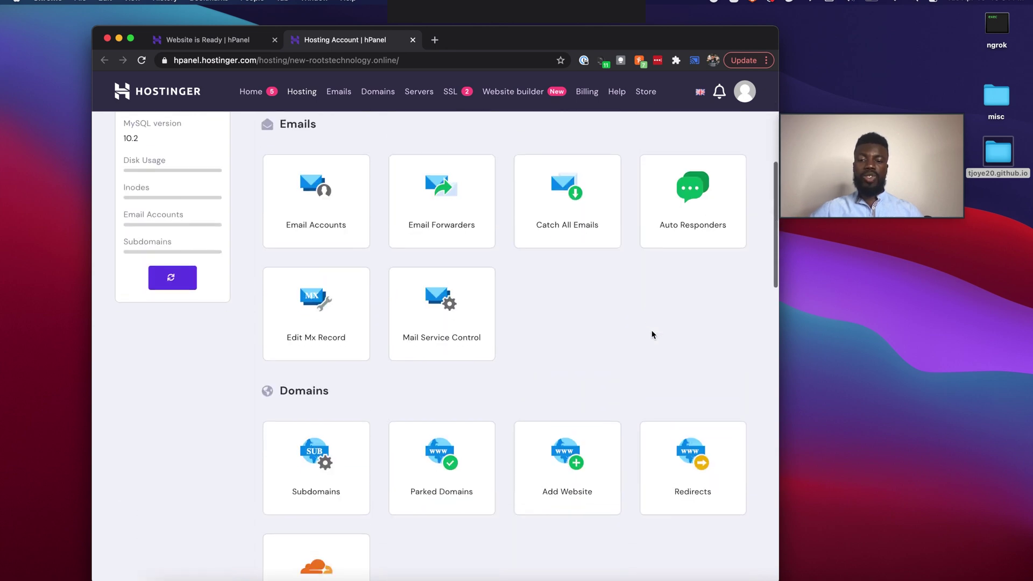
pyautogui.scroll(-10, 652, 334)
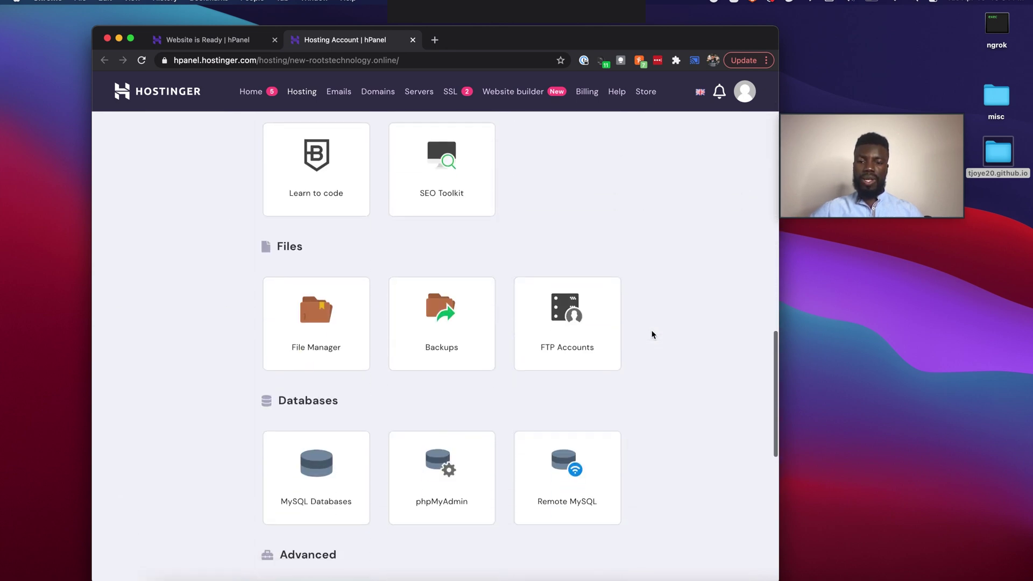
pyautogui.scroll(-4, 652, 334)
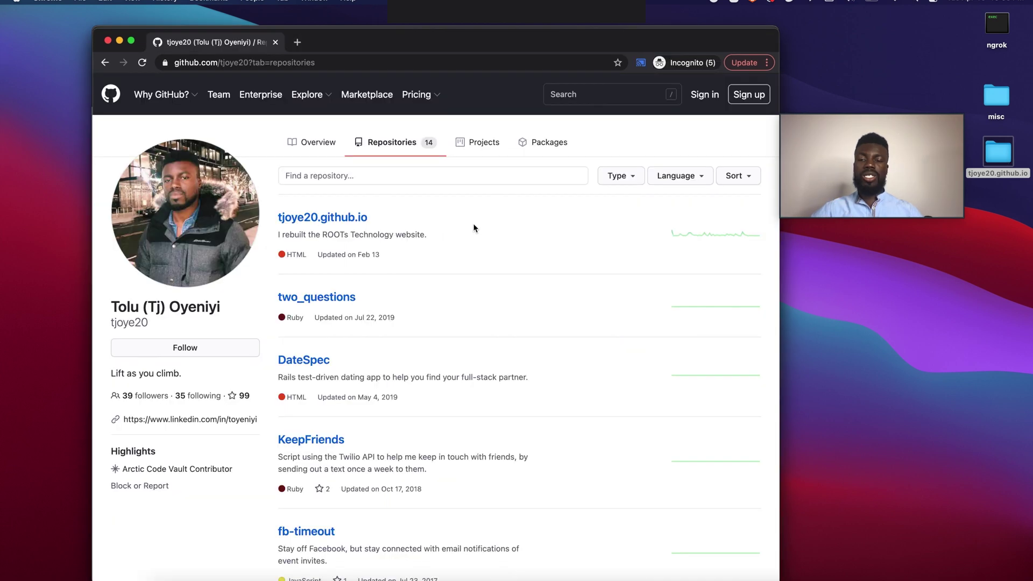
# Step: Open the tjoye20.github.io repository on GitHub and scroll through its files
pyautogui.click(322, 220)
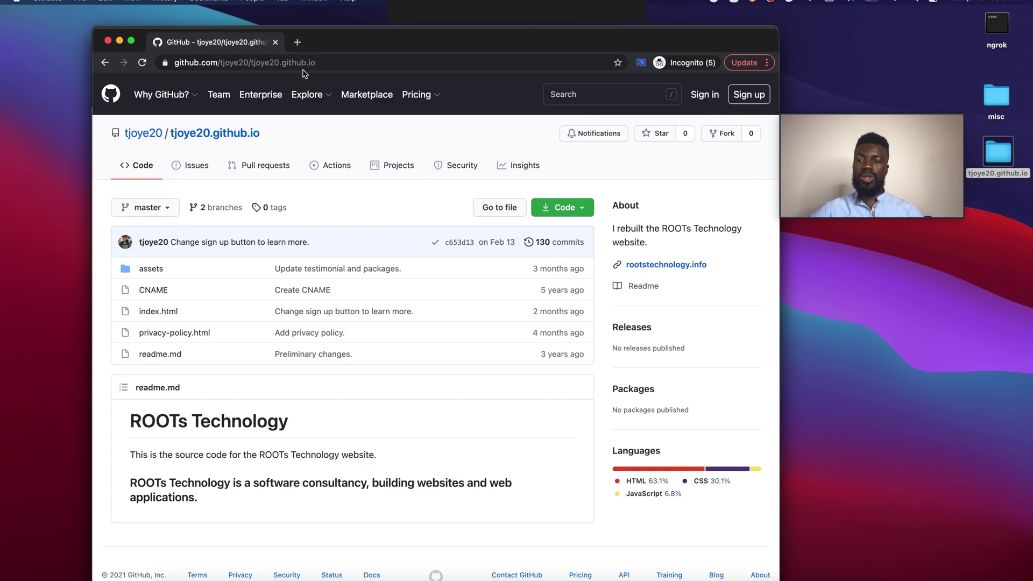
pyautogui.scroll(-1, 279, 242)
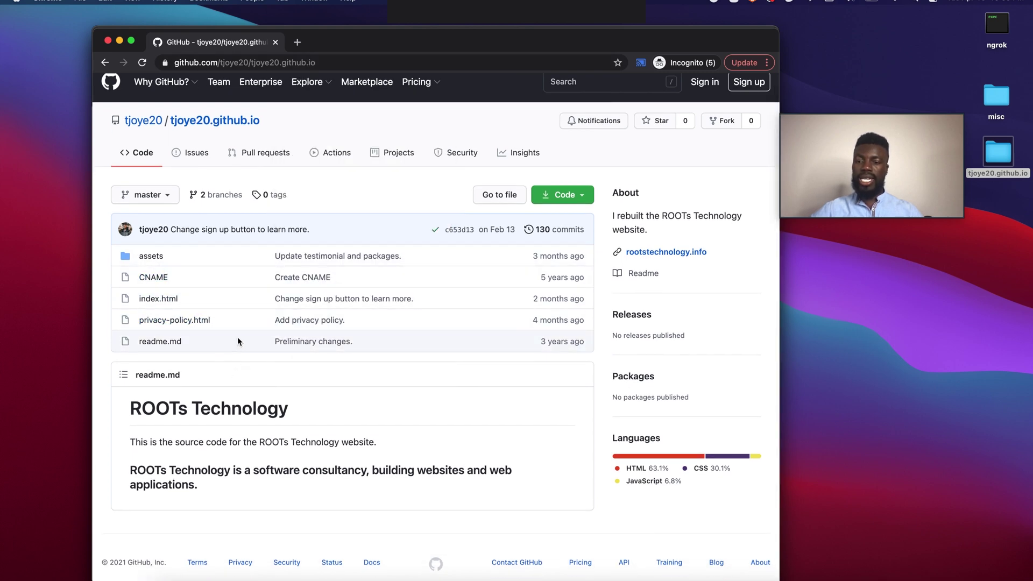
pyautogui.scroll(1, 237, 337)
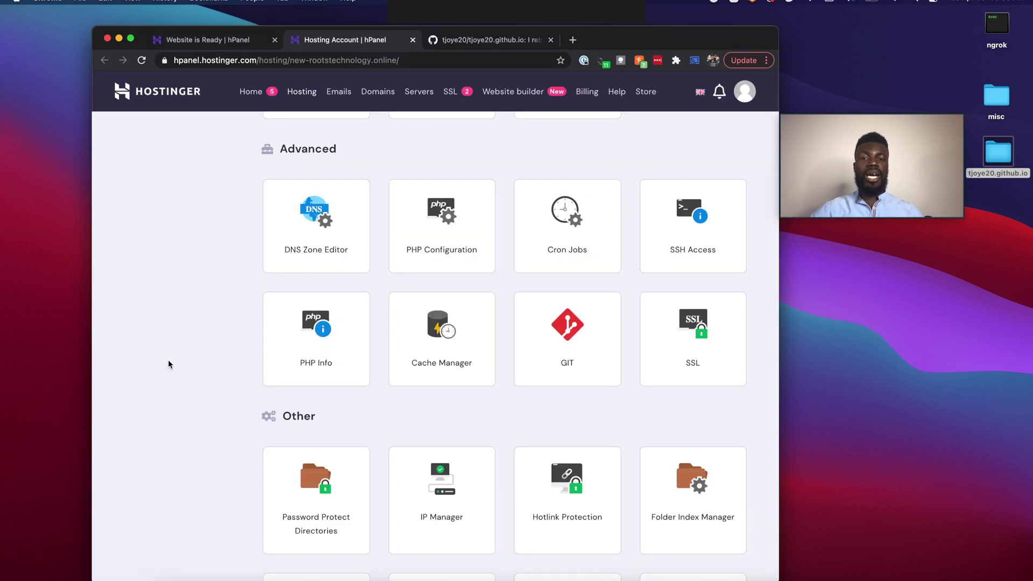
# Step: Open the site's Git deployment settings and review the public and private repository URL examples
pyautogui.click(569, 330)
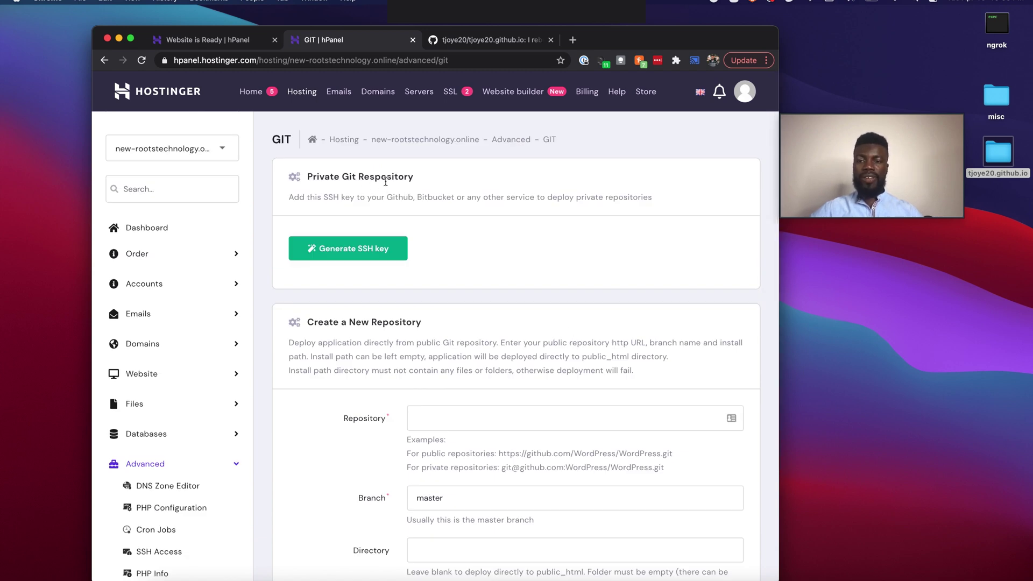
pyautogui.scroll(-3, 506, 289)
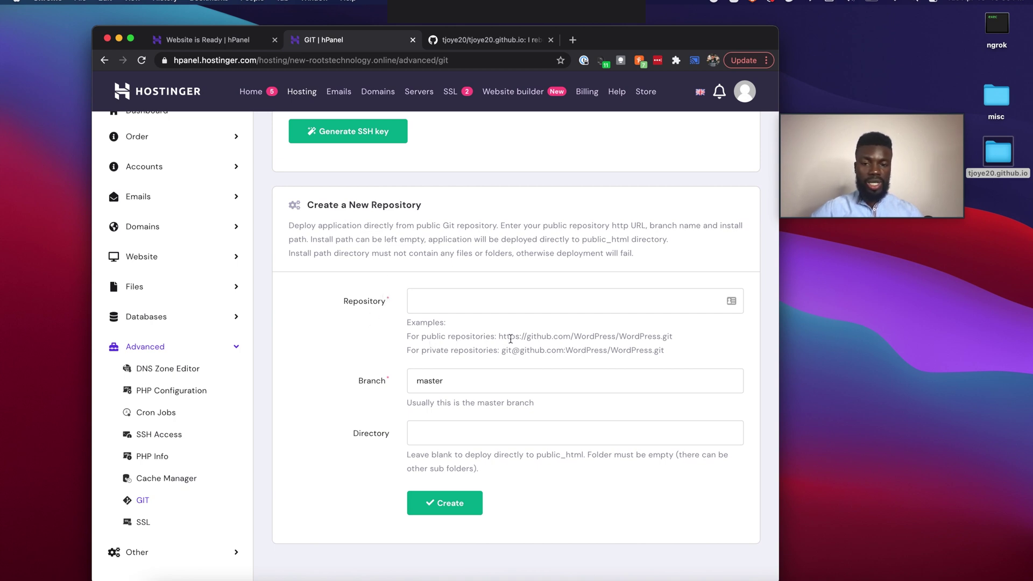
pyautogui.tripleClick(506, 338)
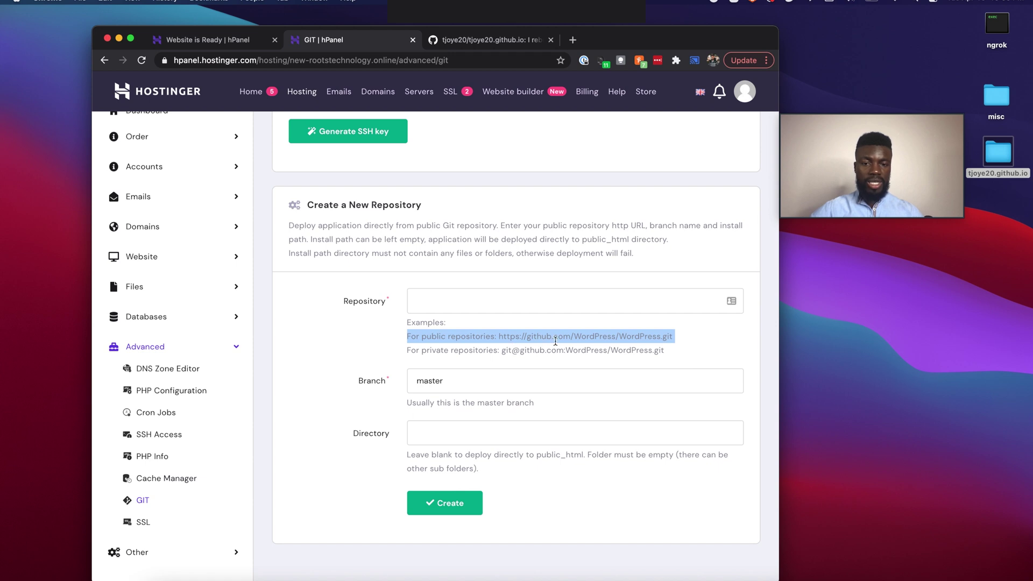
pyautogui.click(488, 353)
pyautogui.tripleClick(487, 352)
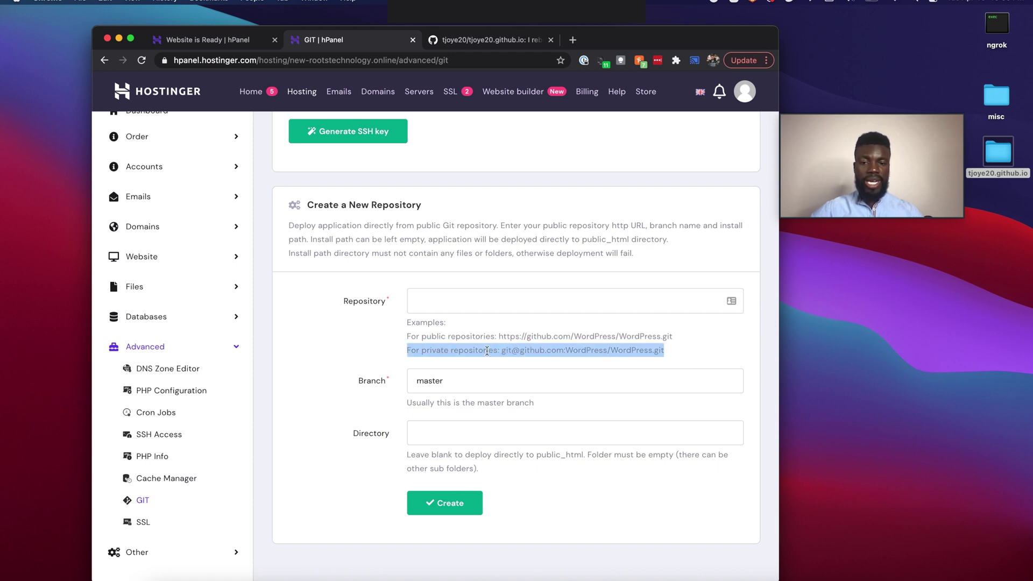
pyautogui.click(488, 351)
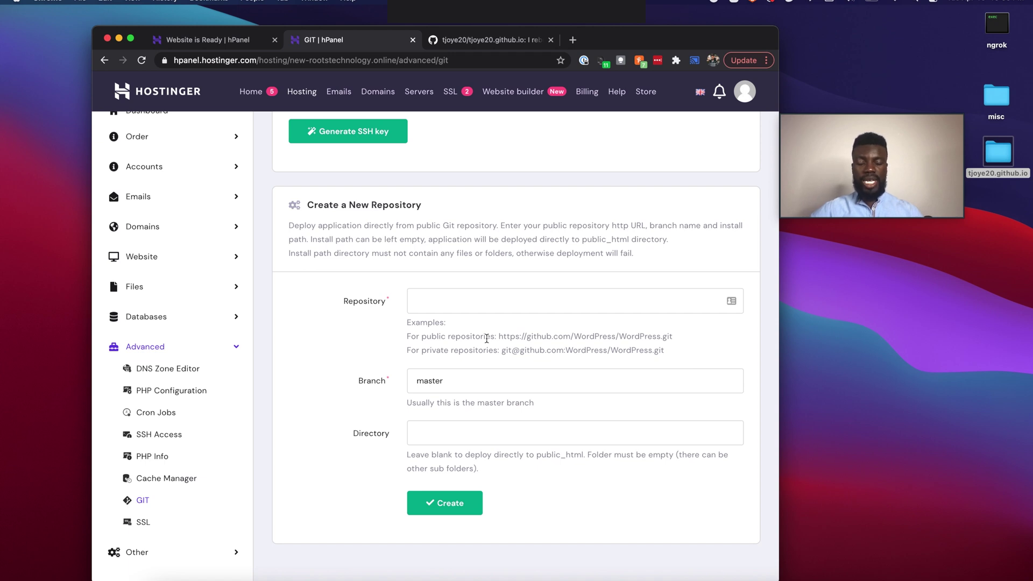
# Step: Copy the tjoye20.github.io URL from GitHub and paste it into hPanel's Repository field
pyautogui.hotkey('ctrl', 'Tab')
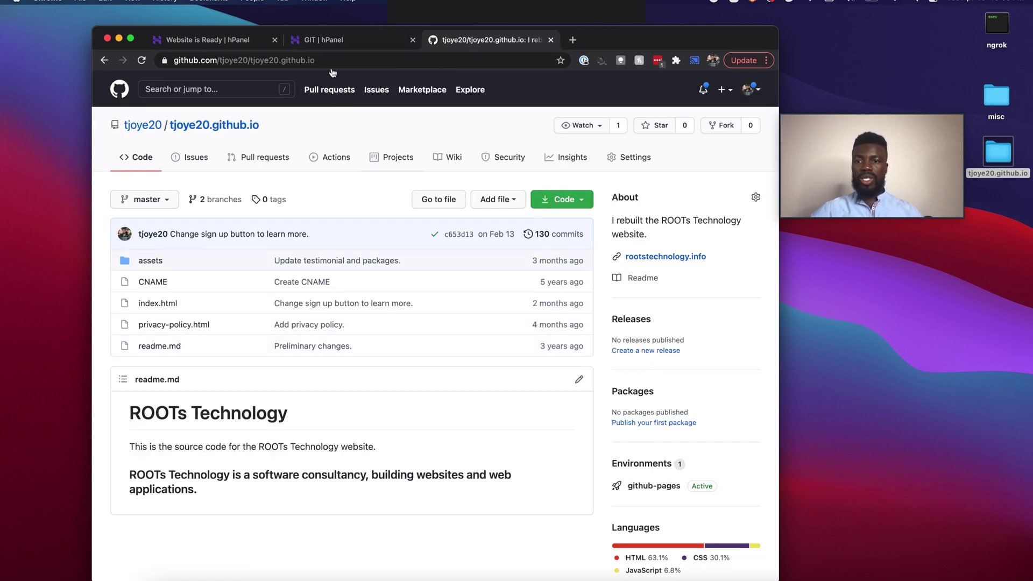
pyautogui.click(323, 59)
pyautogui.press('super+c')
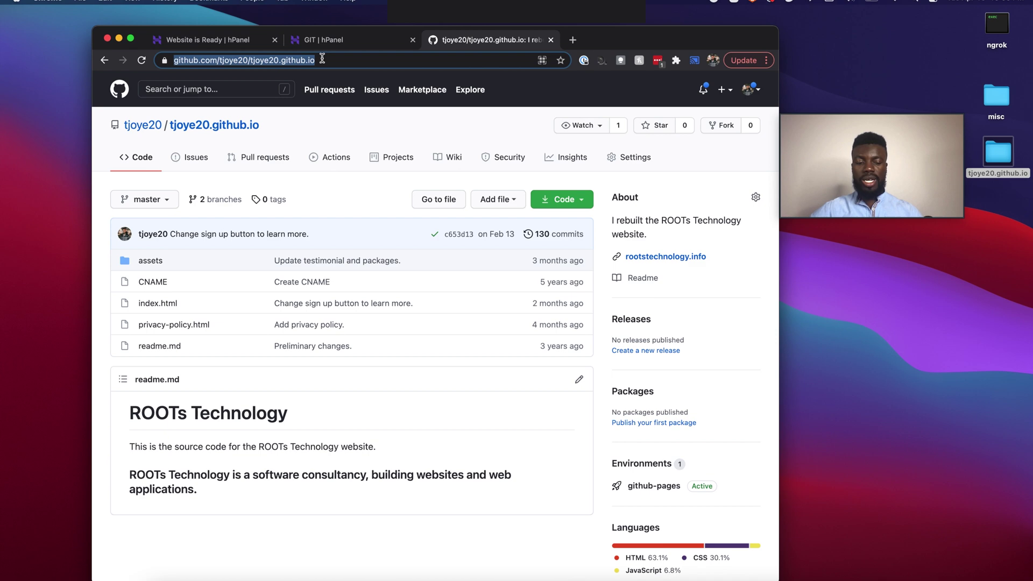
pyautogui.hotkey('ctrl', 'shift', 'Tab')
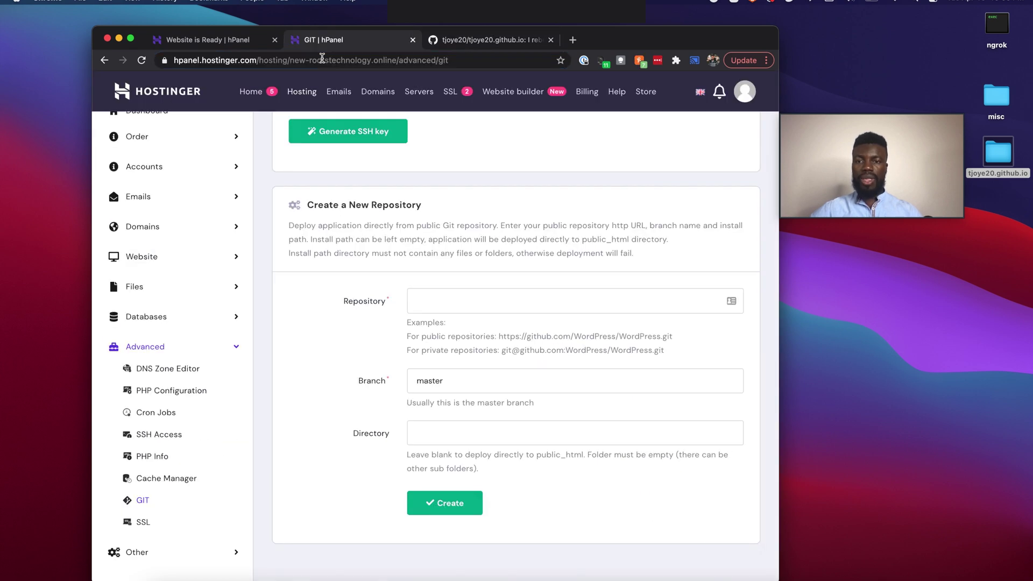
pyautogui.click(492, 306)
pyautogui.press('super+v')
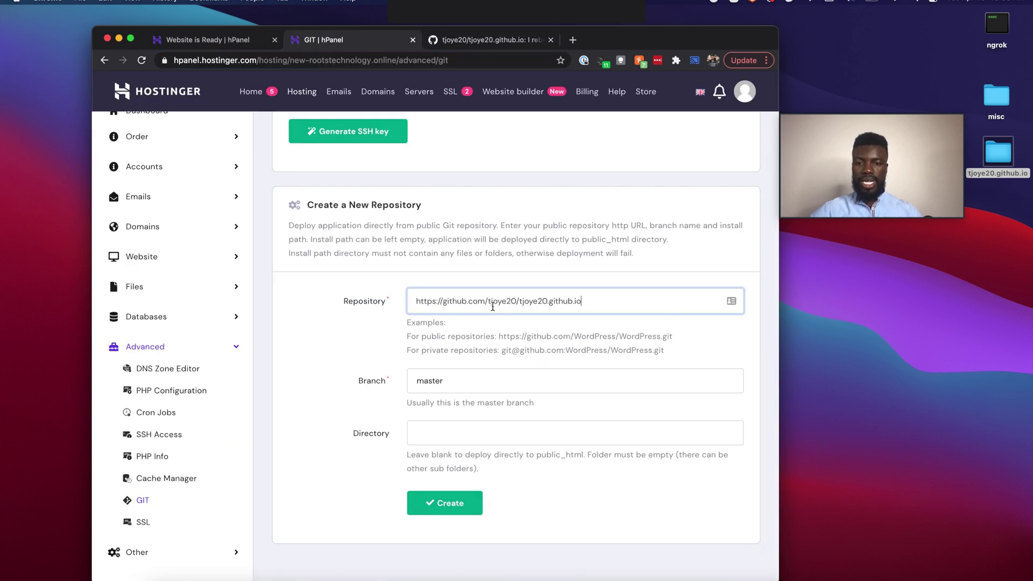
pyautogui.click(338, 373)
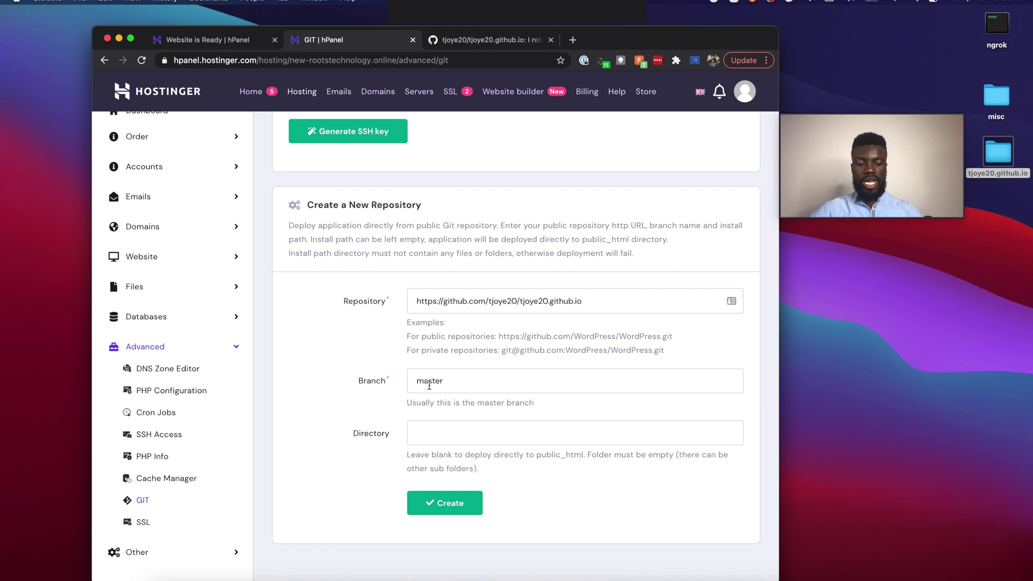
# Step: Check the repository's branch list on GitHub to confirm master is the branch
pyautogui.hotkey('ctrl', 'Tab')
pyautogui.click(165, 200)
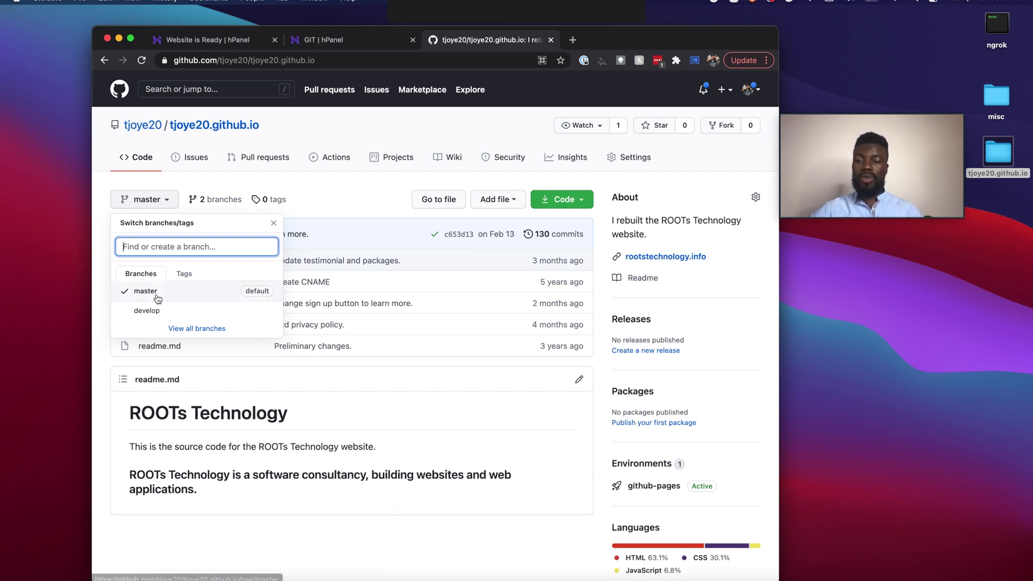
pyautogui.click(346, 134)
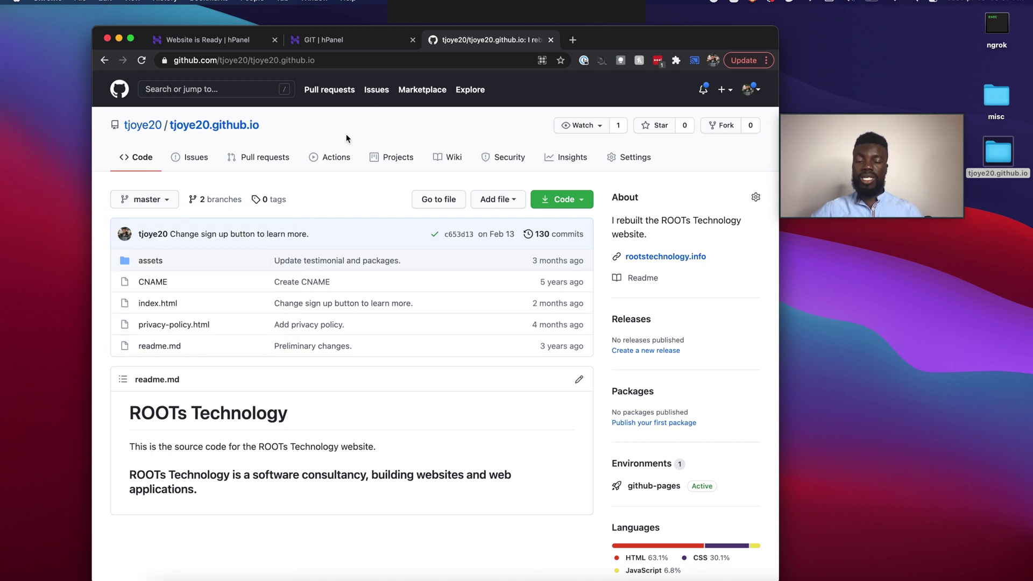
pyautogui.click(371, 41)
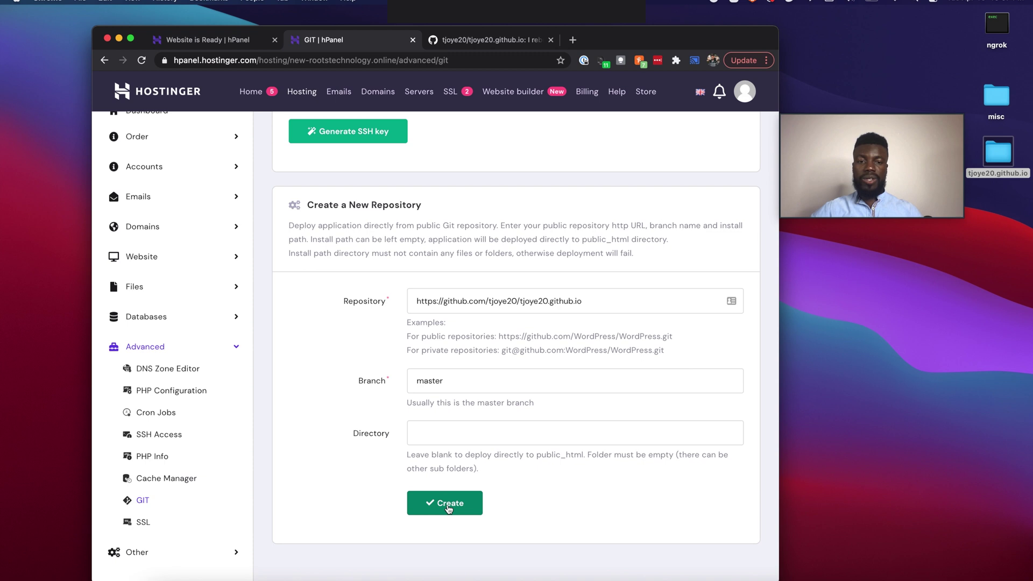
# Step: Create the tjoye20.github.io repository entry on master, deploy it, and return to the Dashboard
pyautogui.click(449, 508)
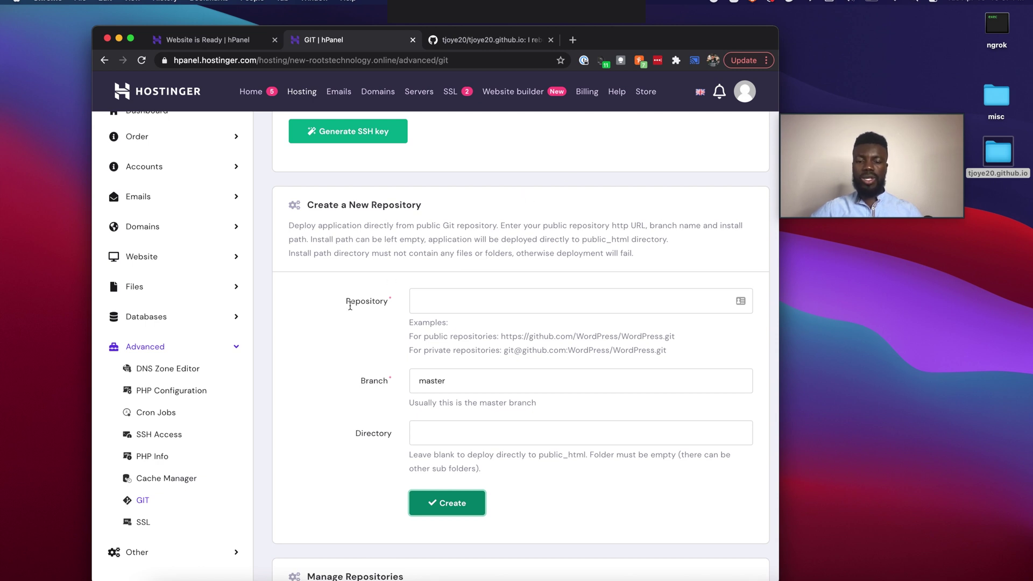
pyautogui.scroll(-4, 322, 354)
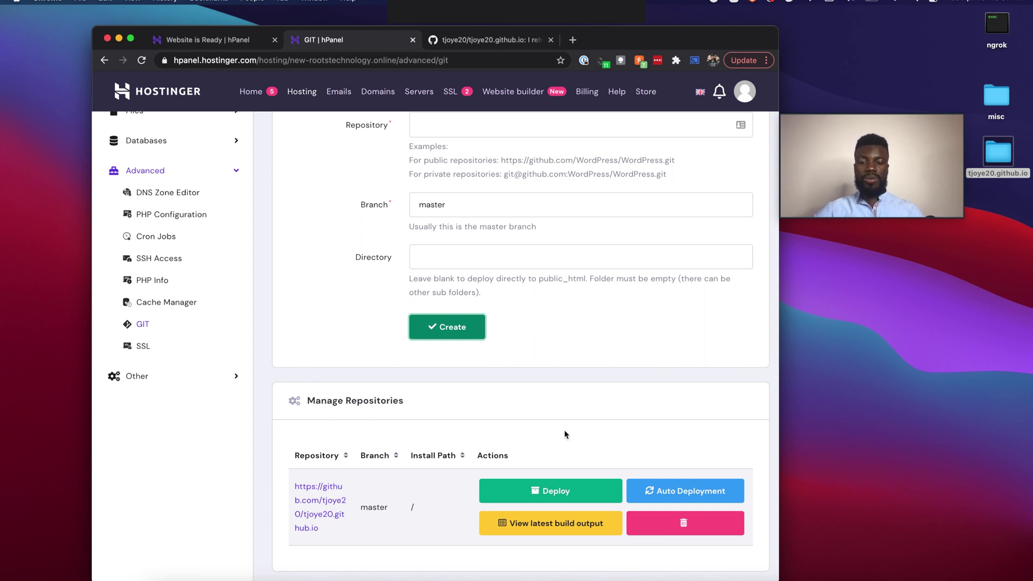
pyautogui.click(561, 484)
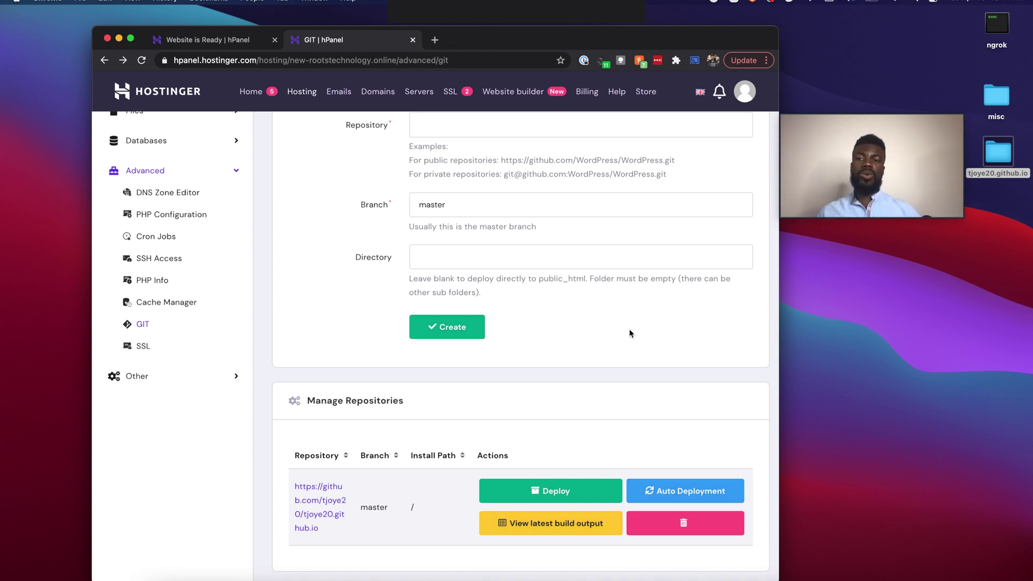
pyautogui.scroll(6, 630, 332)
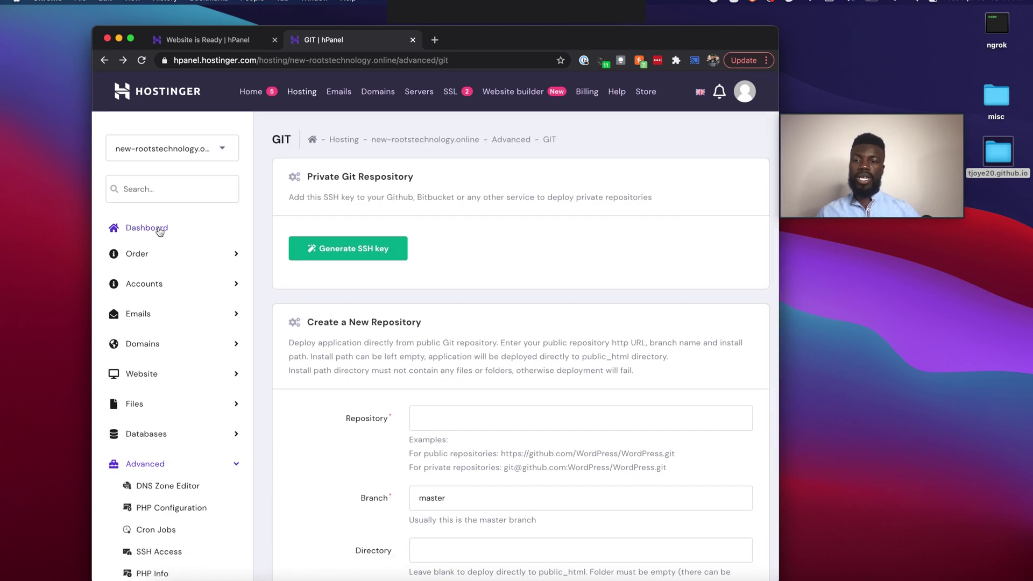
pyautogui.click(158, 228)
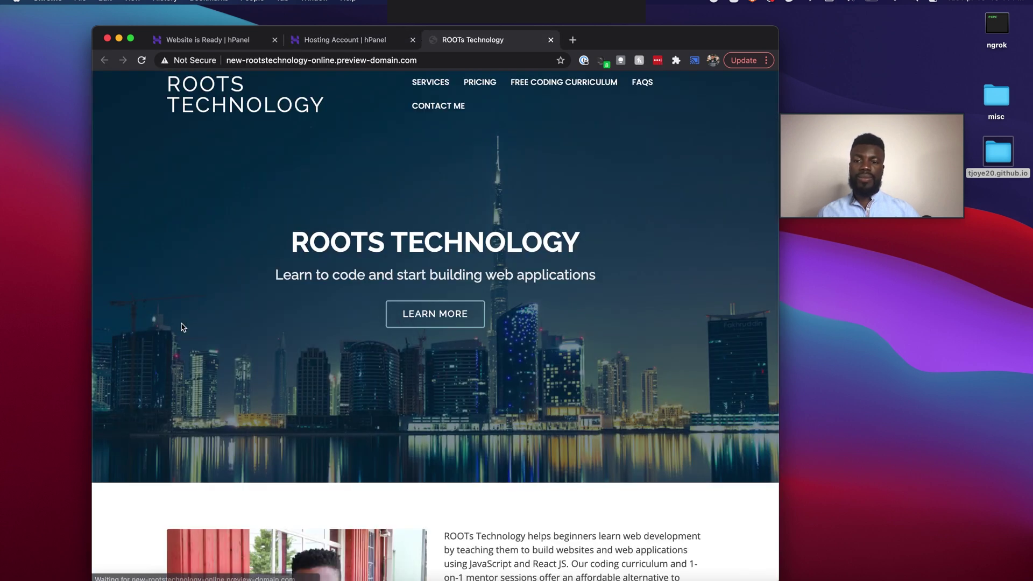
# Step: Scroll through the preview-domain ROOTs Technology site's services, pricing and FAQ sections
pyautogui.scroll(-15, 444, 411)
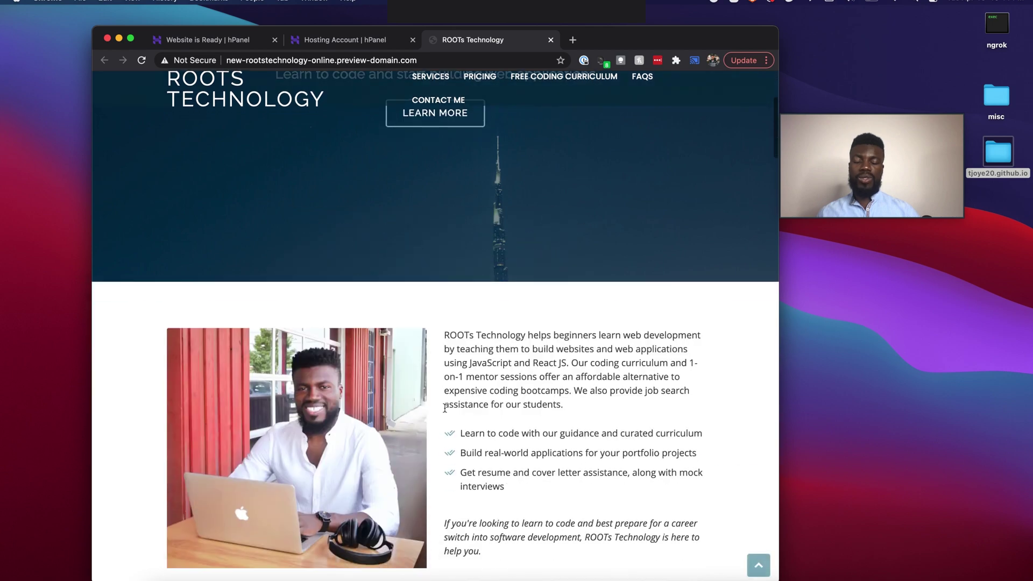
pyautogui.scroll(-1, 445, 407)
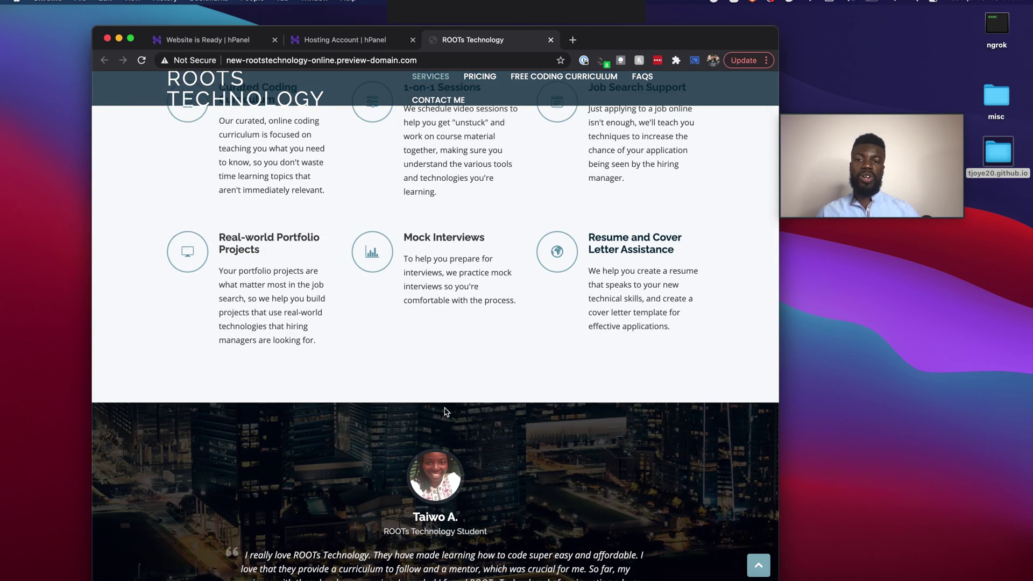
pyautogui.scroll(-8, 445, 412)
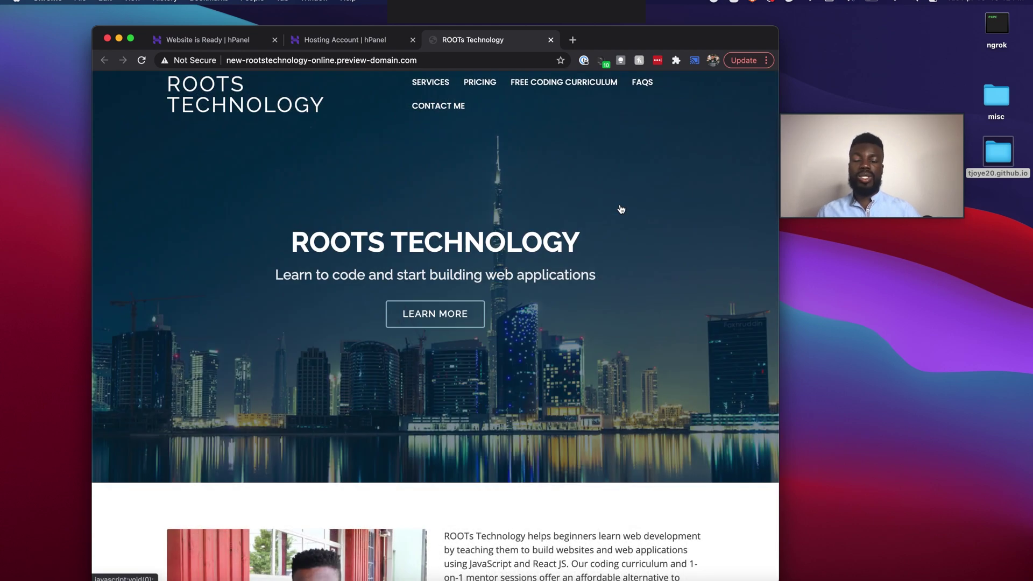
pyautogui.scroll(-15, 621, 209)
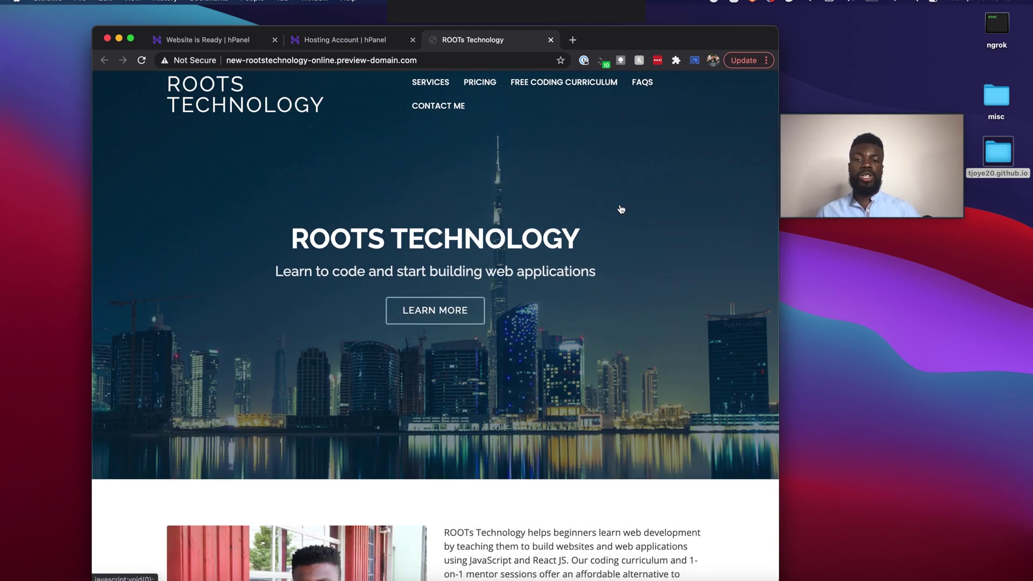
pyautogui.scroll(-15, 621, 209)
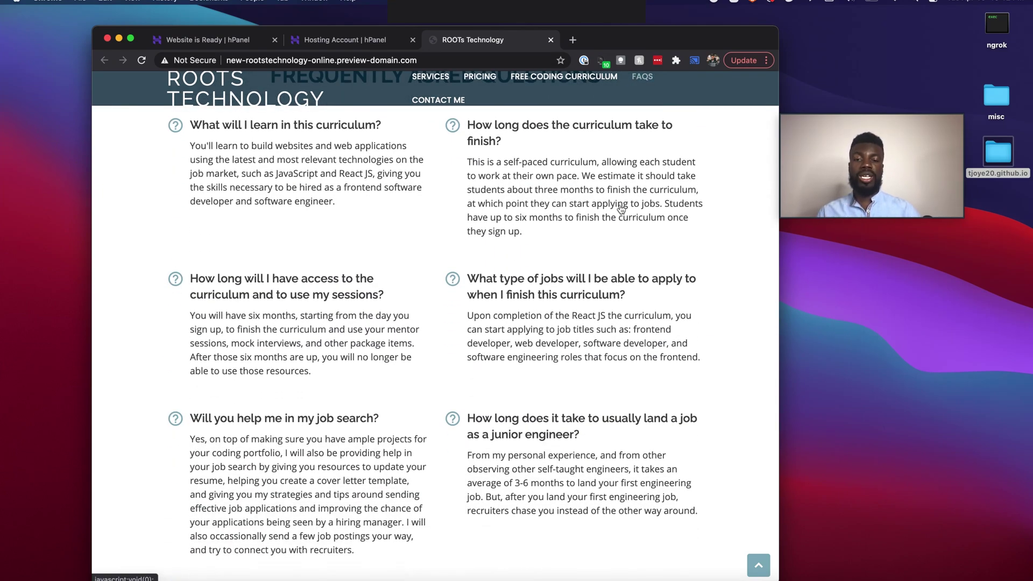
pyautogui.scroll(-4, 621, 209)
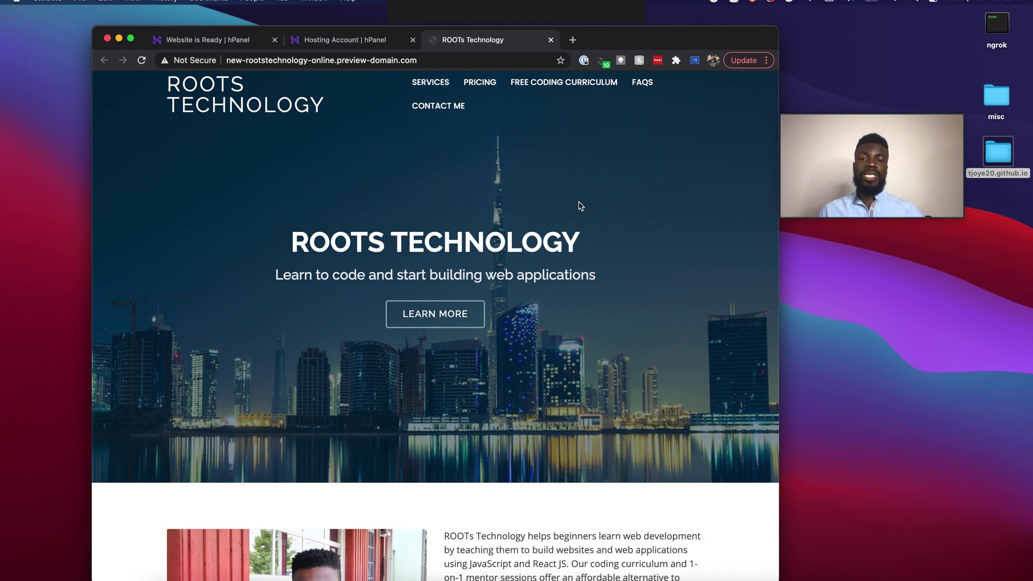